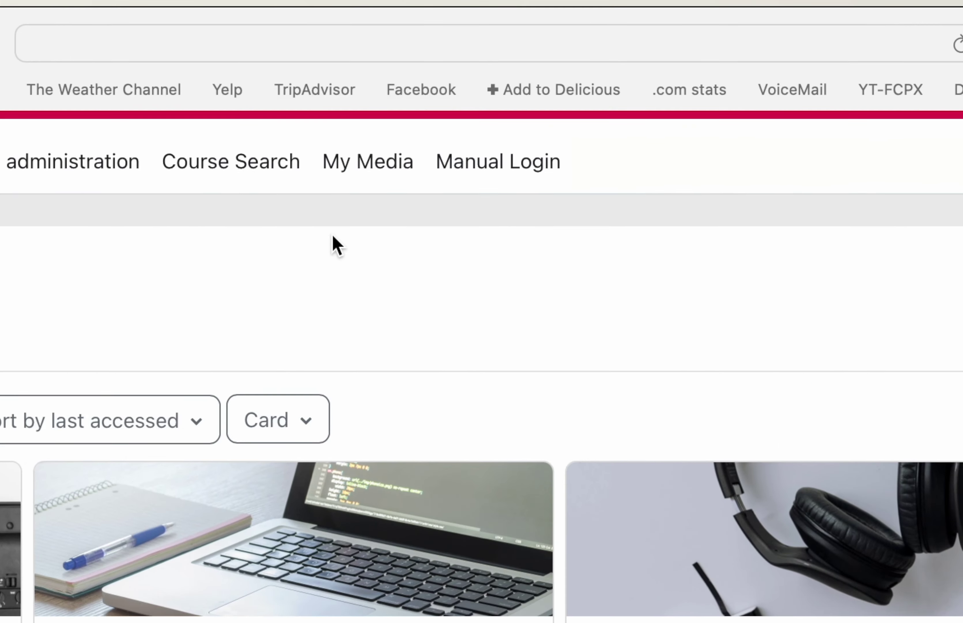
Go to My Media to see uploaded videos such as 'Instructional Video for Workshop 01'
{"action": "left_click", "coordinate": [369, 174]}
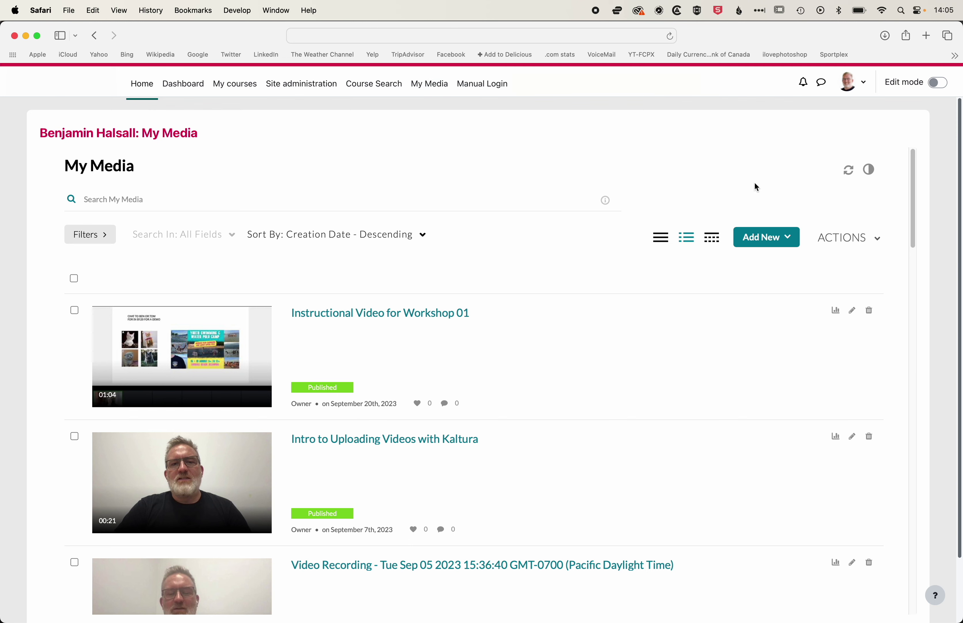
Upload 'Add and Hide Sections in Moodle.mov' through Add New > Media Upload
{"action": "left_click", "coordinate": [789, 238]}
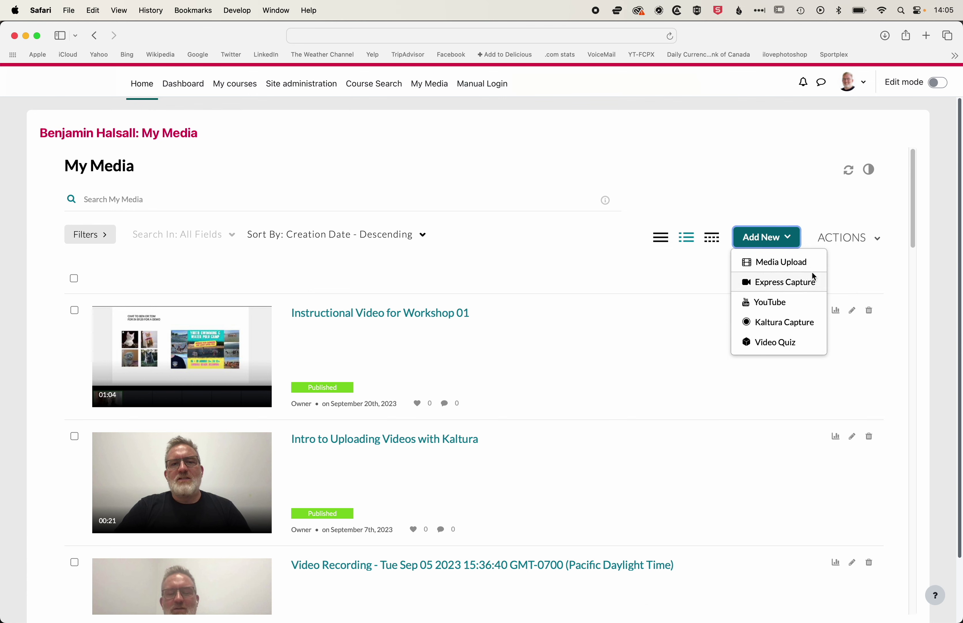
{"action": "left_click", "coordinate": [781, 263]}
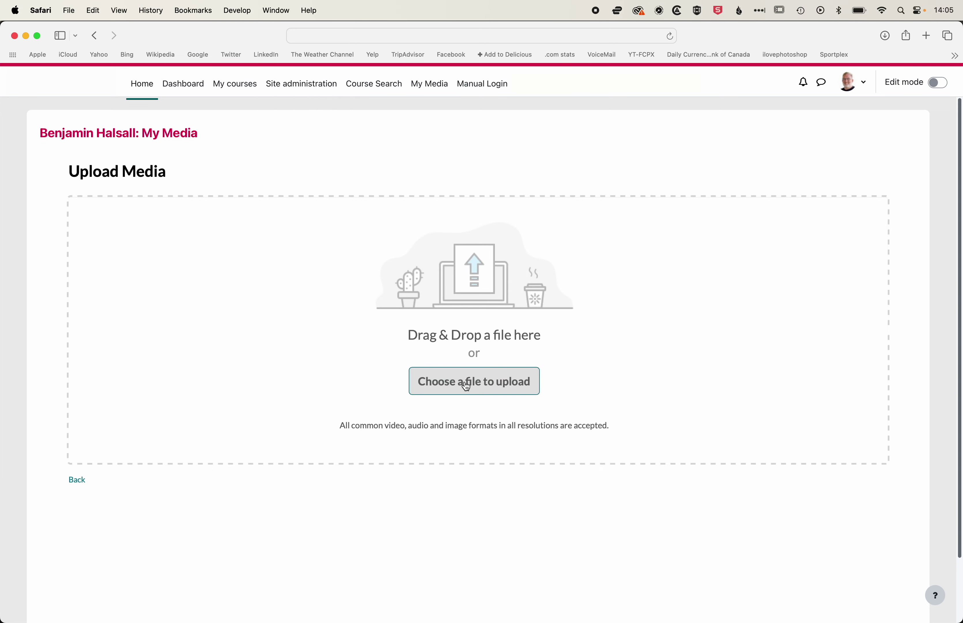
{"action": "left_click", "coordinate": [467, 385]}
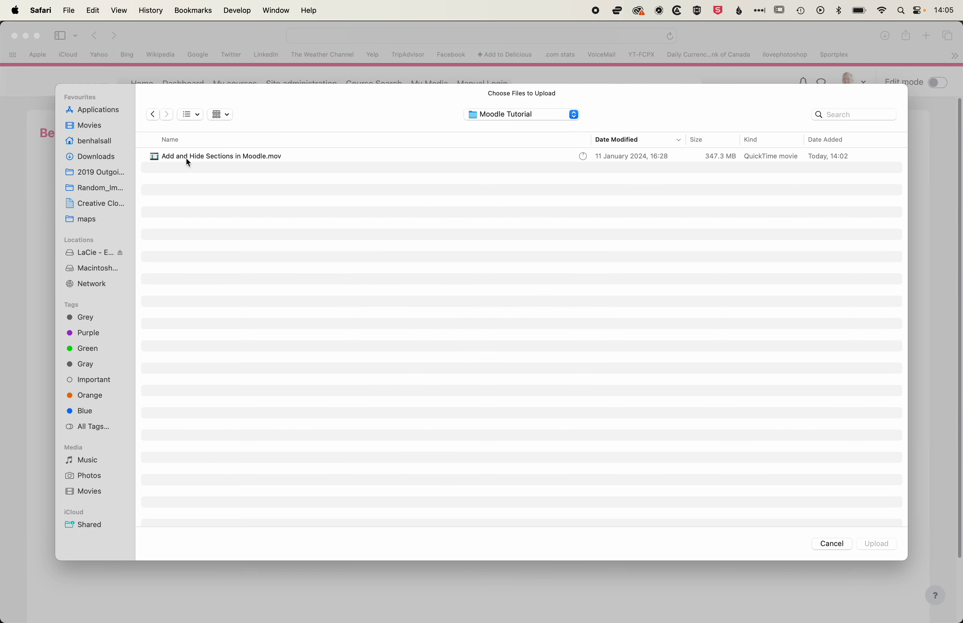
{"action": "left_click", "coordinate": [217, 156]}
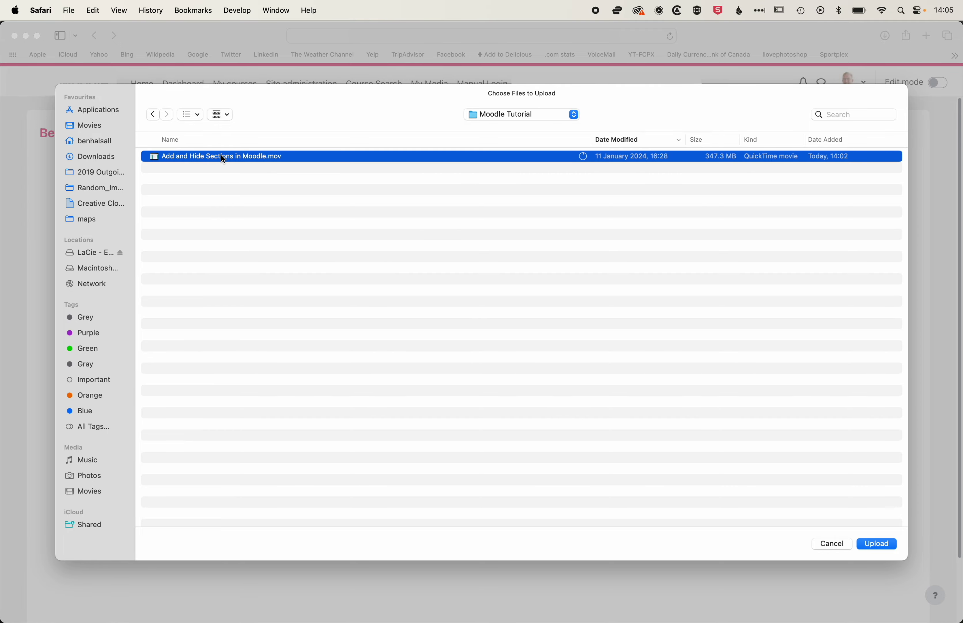
{"action": "left_click", "coordinate": [875, 543]}
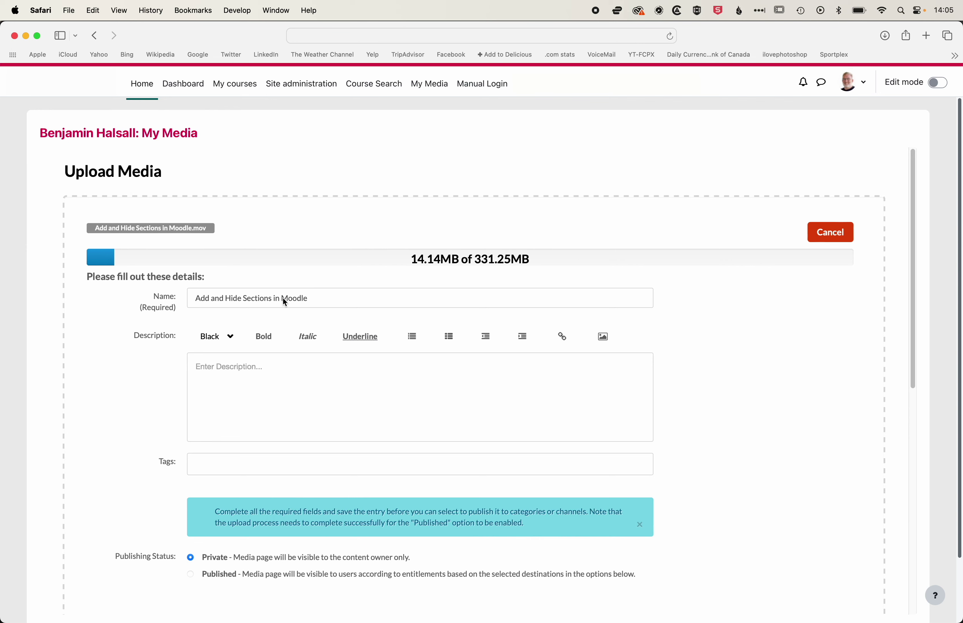
Keep the name 'Add and Hide Sections in Moodle', leave the description blank, and save
{"action": "left_click", "coordinate": [321, 298]}
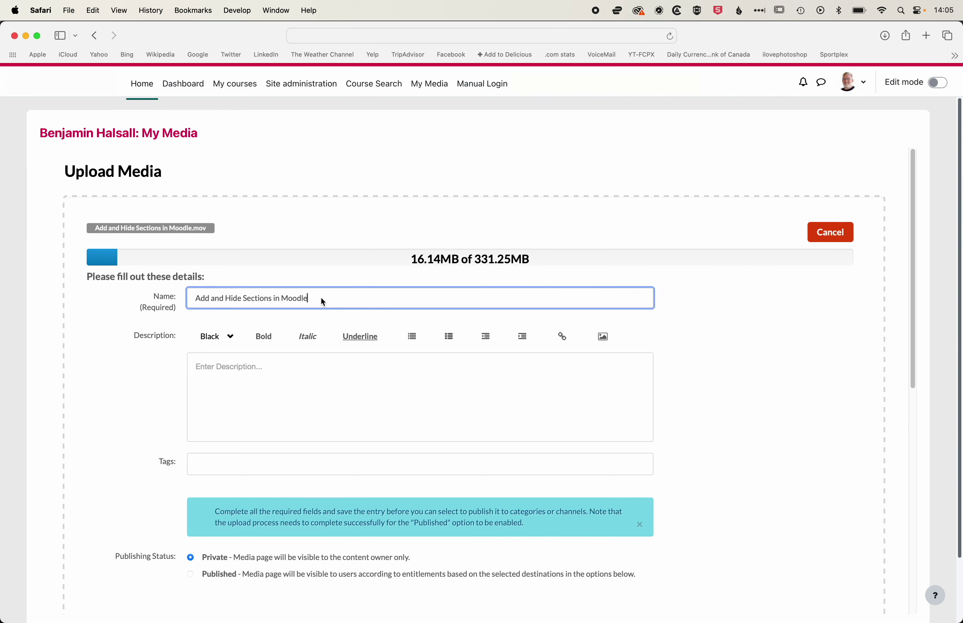
{"action": "left_click", "coordinate": [220, 374]}
{"action": "left_click", "coordinate": [200, 449]}
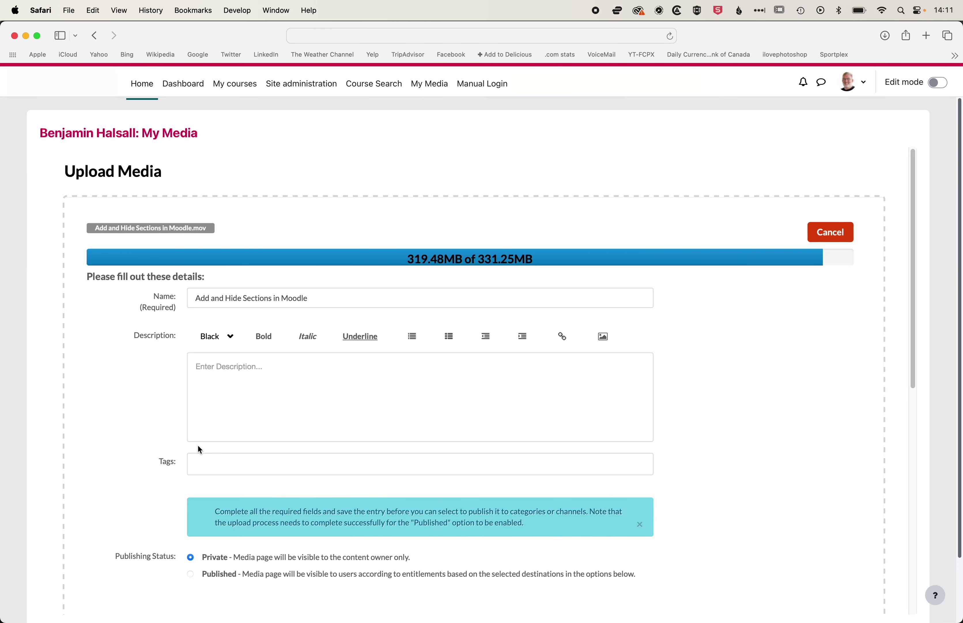
{"action": "scroll", "coordinate": [197, 445], "scroll_direction": "down", "scroll_amount": 4}
{"action": "scroll", "coordinate": [173, 460], "scroll_direction": "down", "scroll_amount": 4}
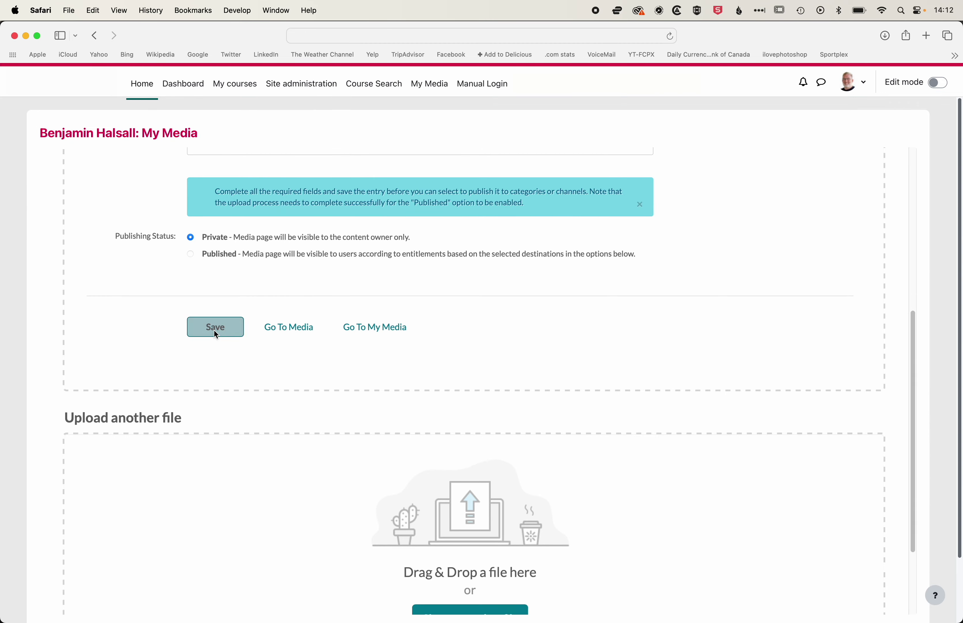
{"action": "left_click", "coordinate": [214, 327]}
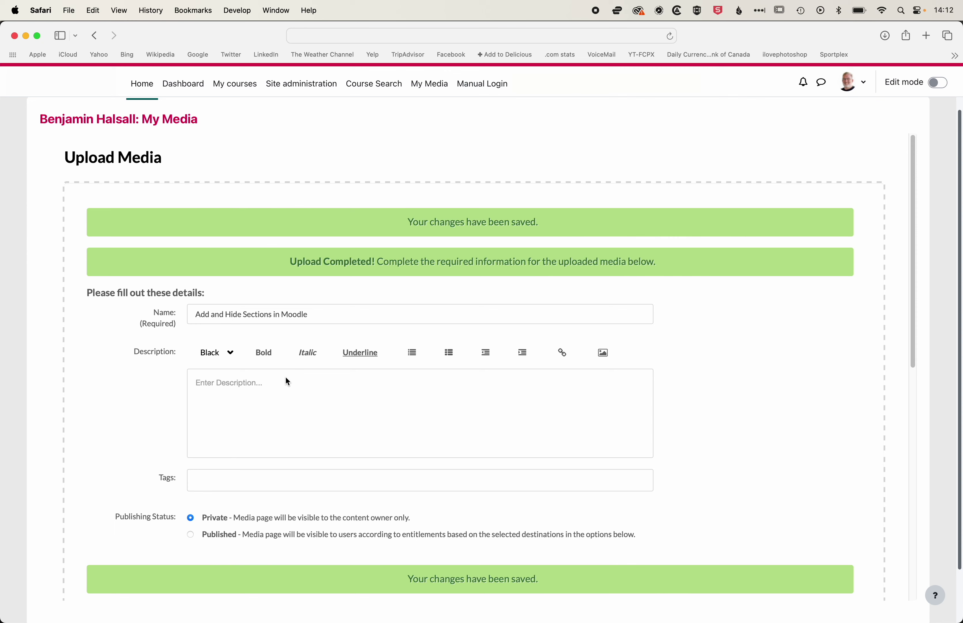
Check the new 'Add and Hide Sections in Moodle' entry in My Media, then return to the Dashboard
{"action": "left_click", "coordinate": [435, 83]}
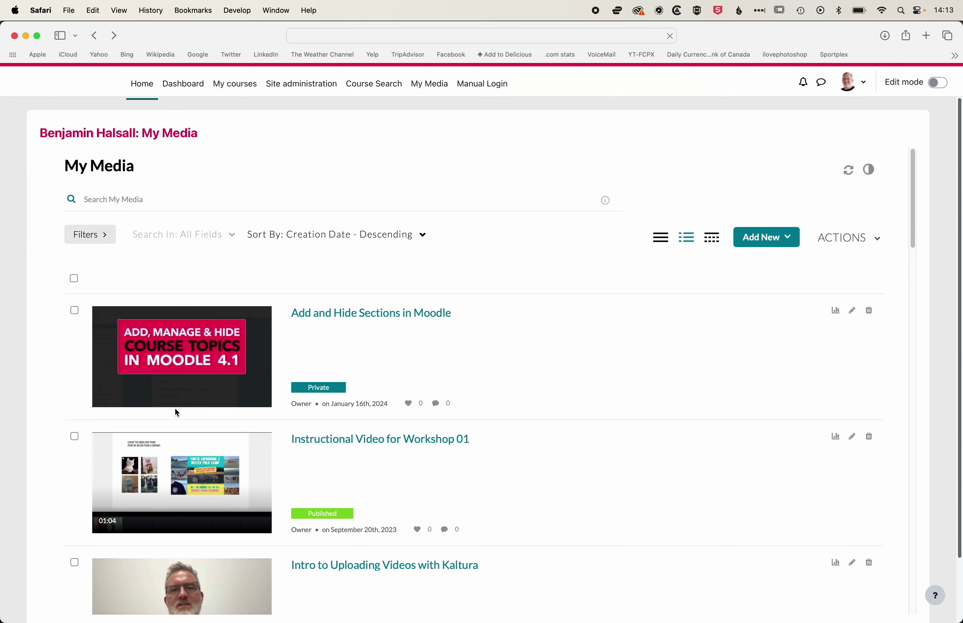
{"action": "left_click", "coordinate": [339, 319]}
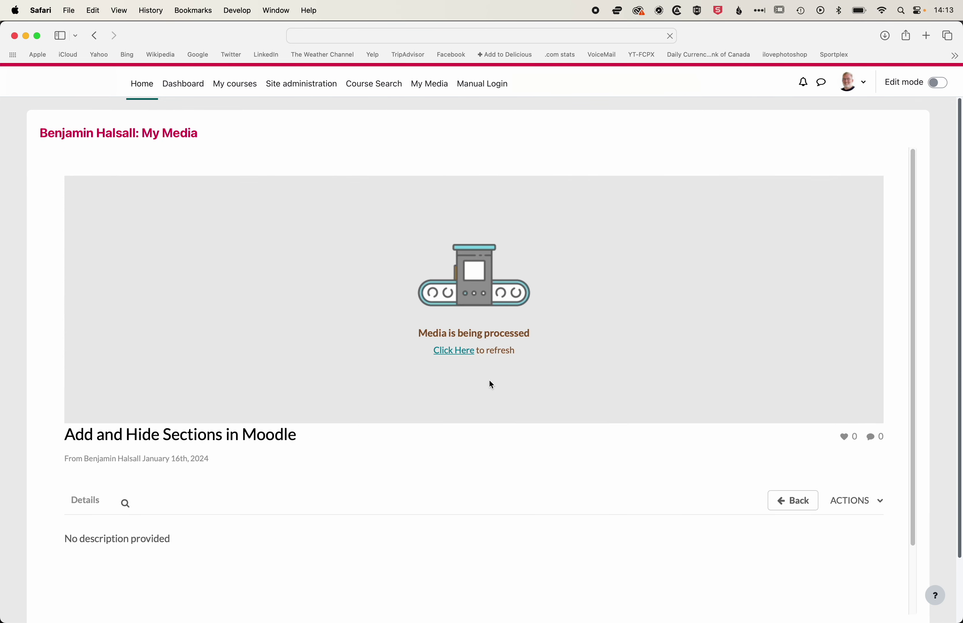
{"action": "left_click", "coordinate": [180, 89]}
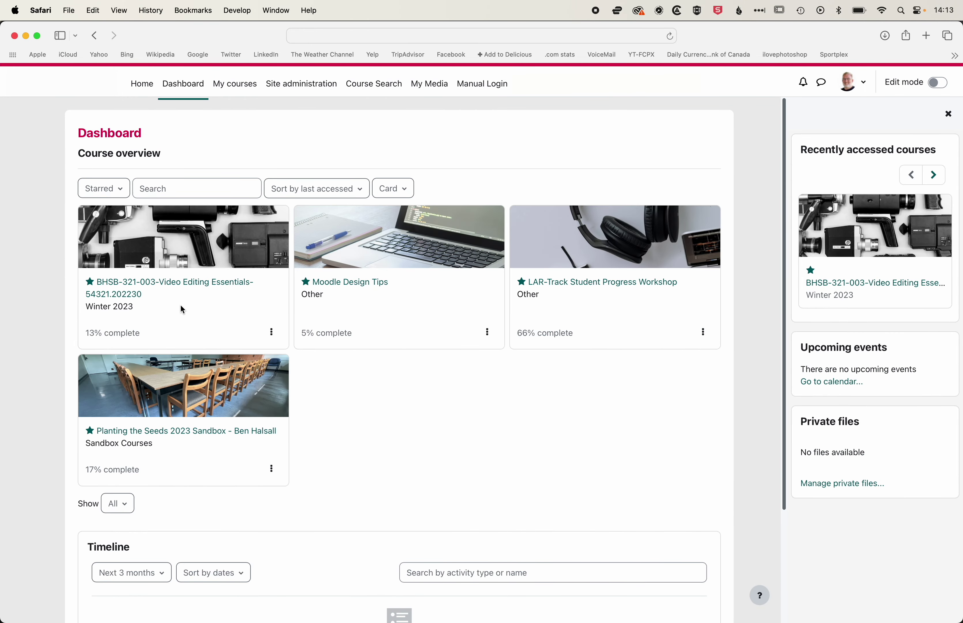
Open Video Editing Essentials, expand Week 01, and turn on edit mode
{"action": "left_click", "coordinate": [128, 285]}
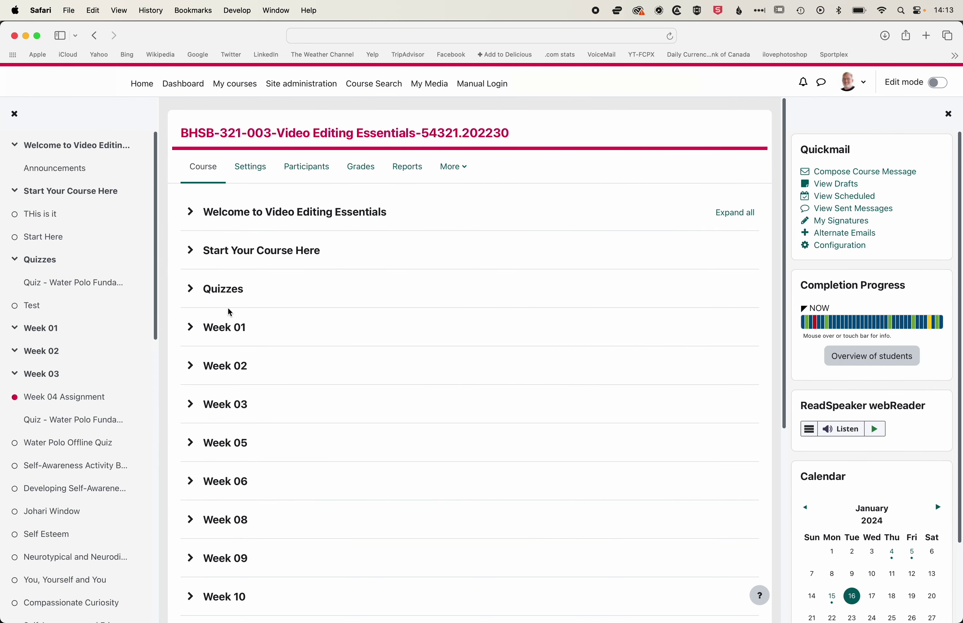
{"action": "left_click", "coordinate": [190, 327]}
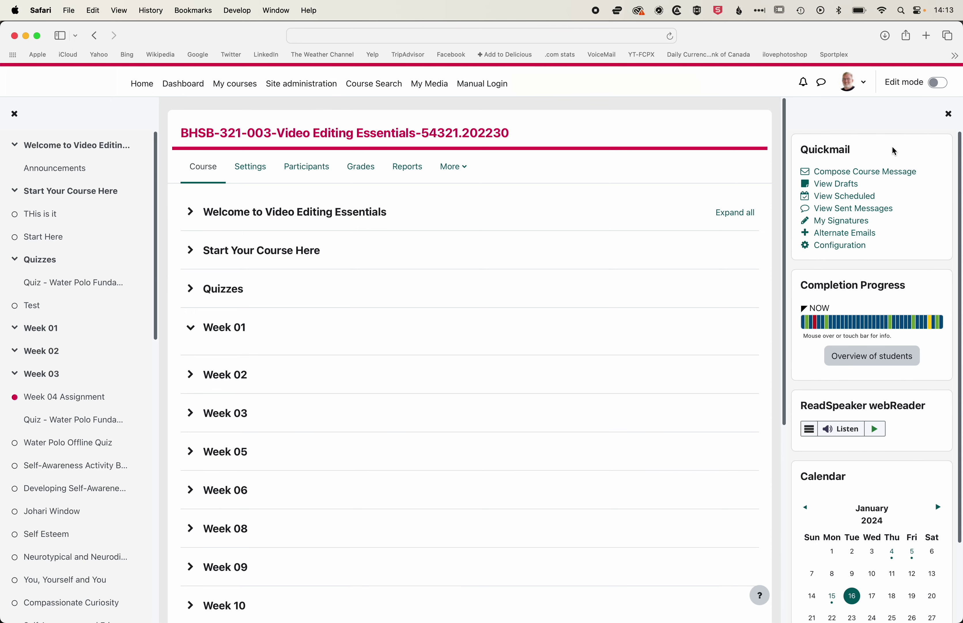
{"action": "left_click", "coordinate": [939, 83]}
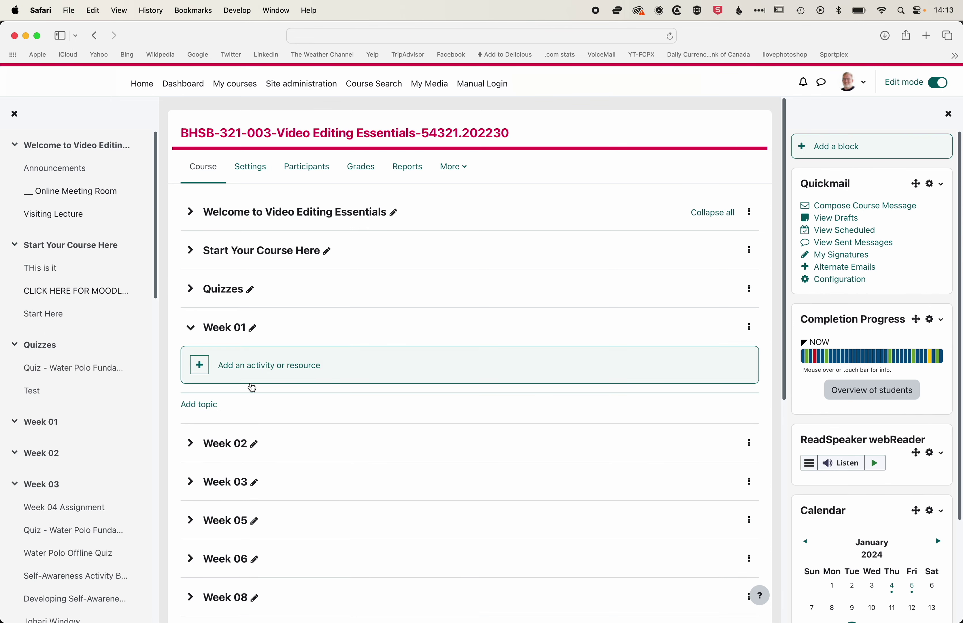
Choose Kaltura Video Resource from the Resources tab of the activity chooser in Week 01
{"action": "left_click", "coordinate": [259, 368]}
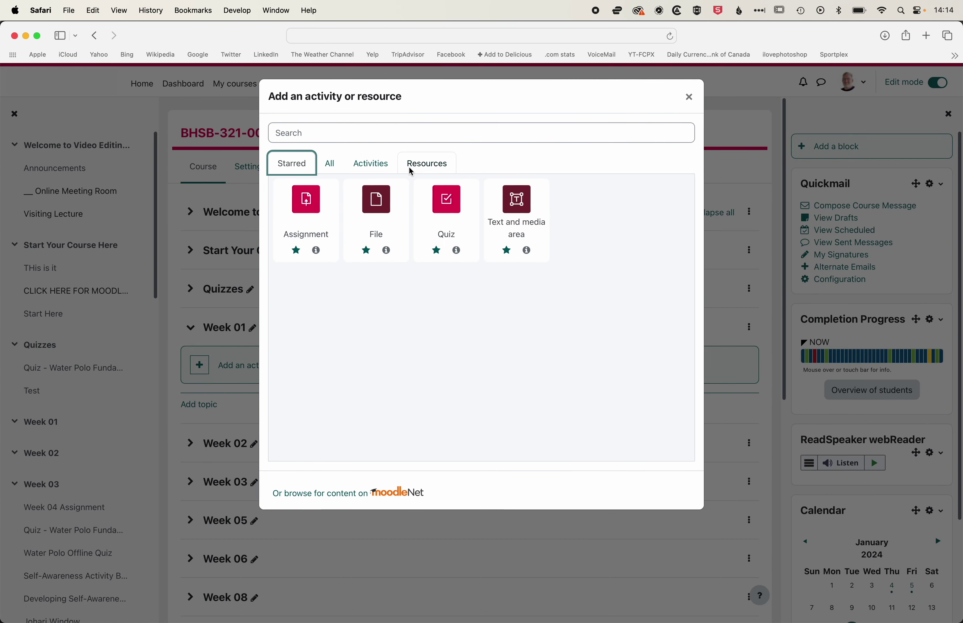
{"action": "left_click", "coordinate": [423, 167]}
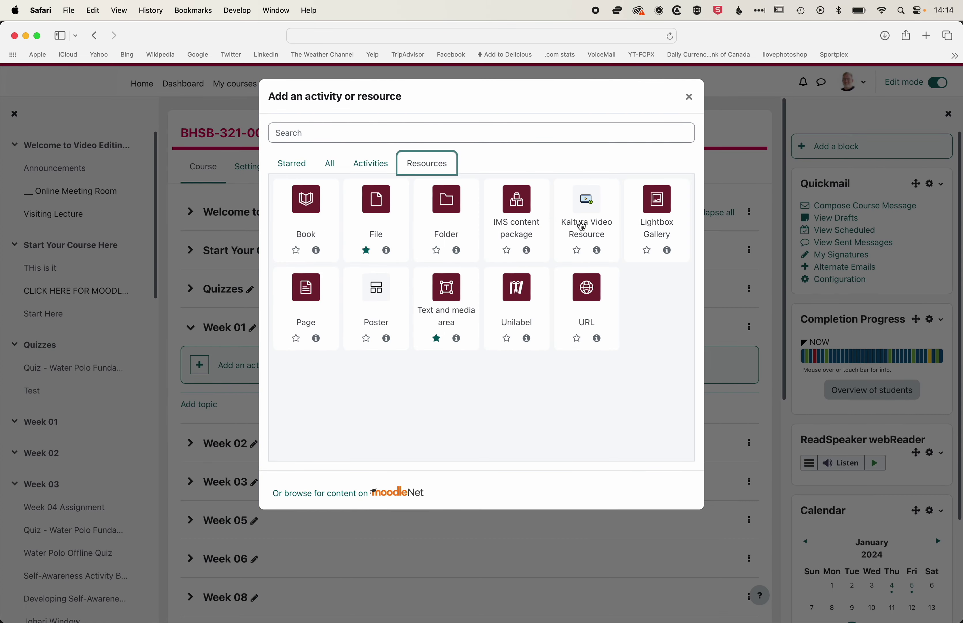
{"action": "left_click", "coordinate": [586, 219]}
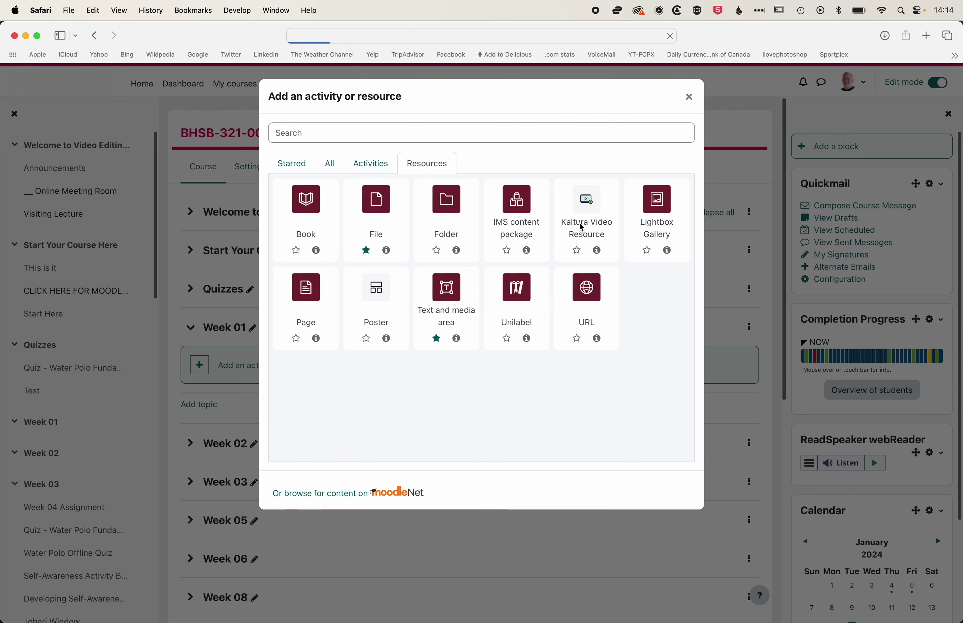
{"action": "scroll", "coordinate": [382, 383], "scroll_direction": "down", "scroll_amount": 5}
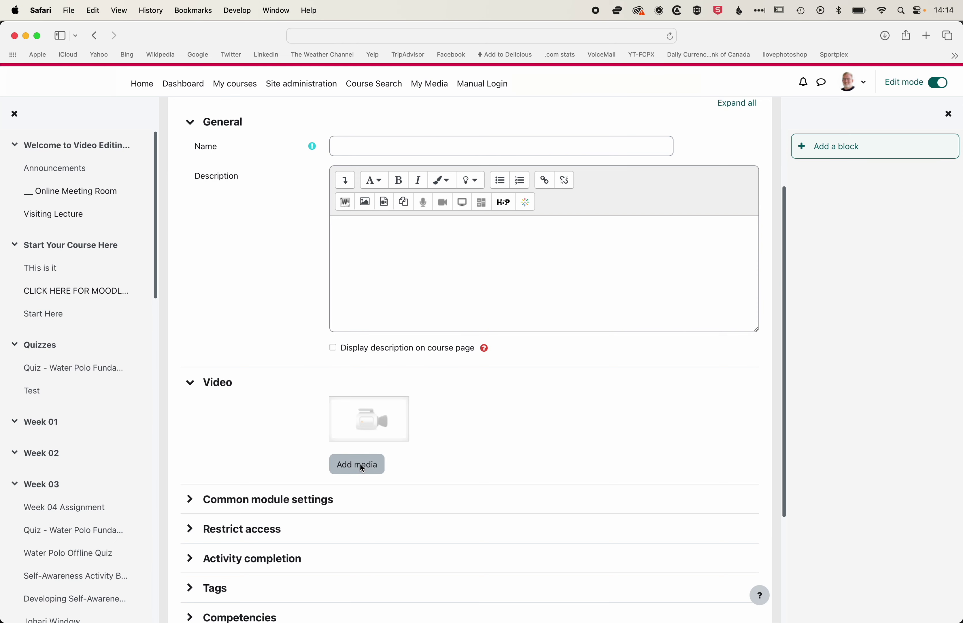
Embed 'Instructional Video for Workshop 01', name the resource 'Workshop Video', then save and display
{"action": "left_click", "coordinate": [360, 464]}
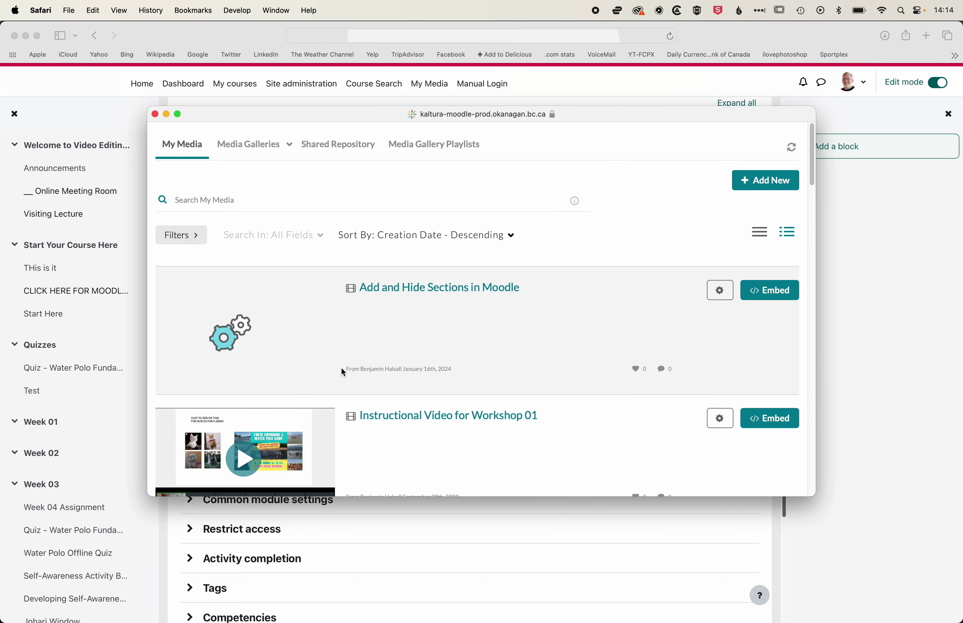
{"action": "scroll", "coordinate": [259, 357], "scroll_direction": "down", "scroll_amount": 3}
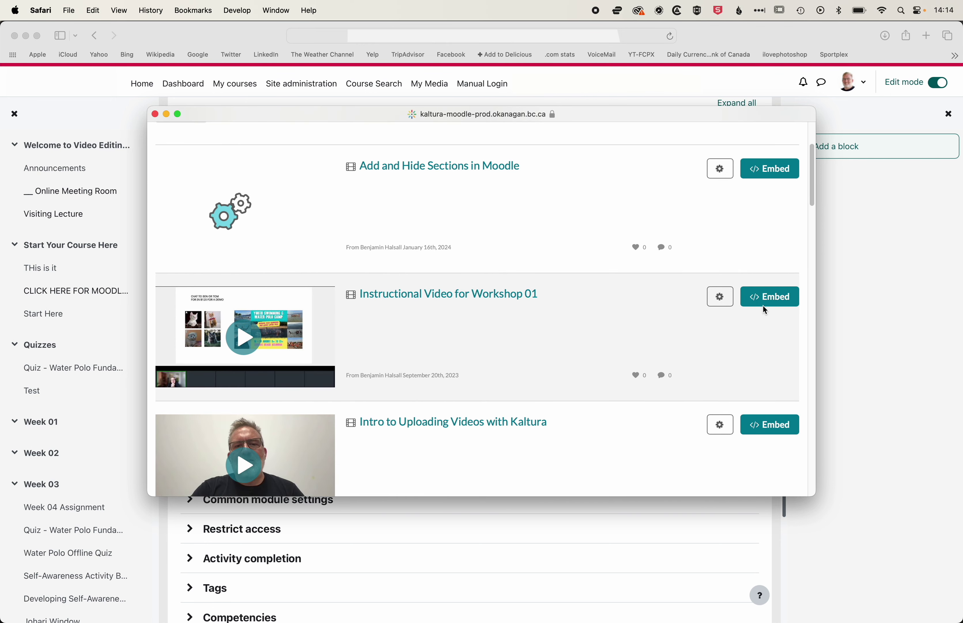
{"action": "left_click", "coordinate": [771, 299]}
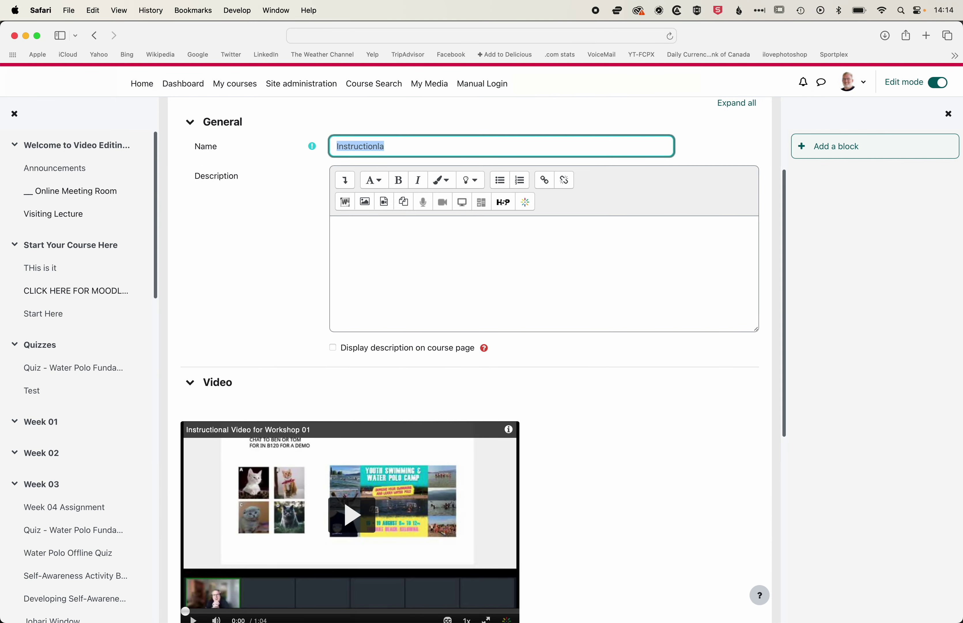
{"action": "type", "text": "Workshop Video"}
{"action": "key", "text": "Escape"}
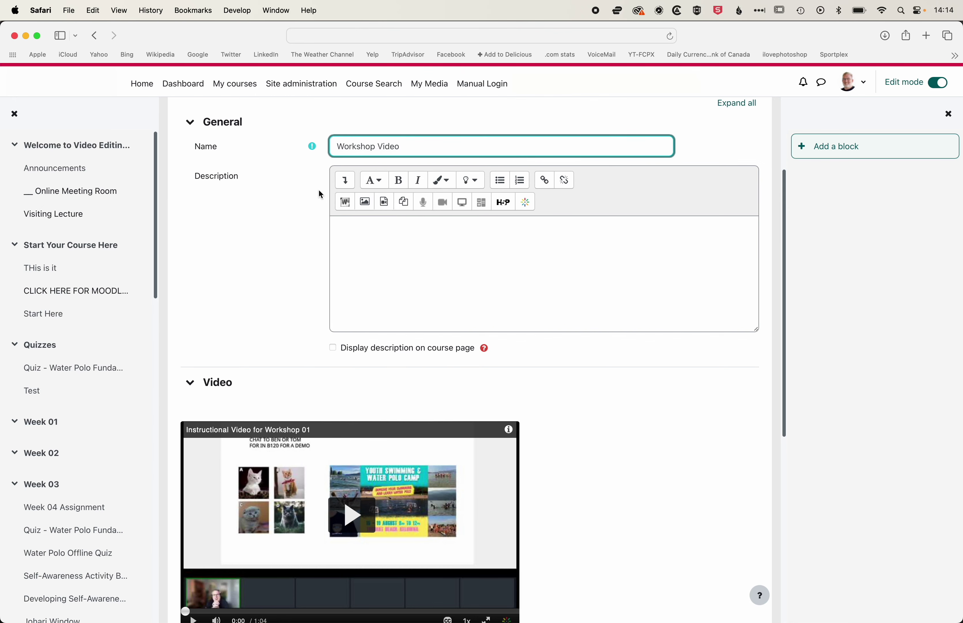
{"action": "left_click", "coordinate": [310, 217]}
{"action": "scroll", "coordinate": [382, 317], "scroll_direction": "down", "scroll_amount": 10}
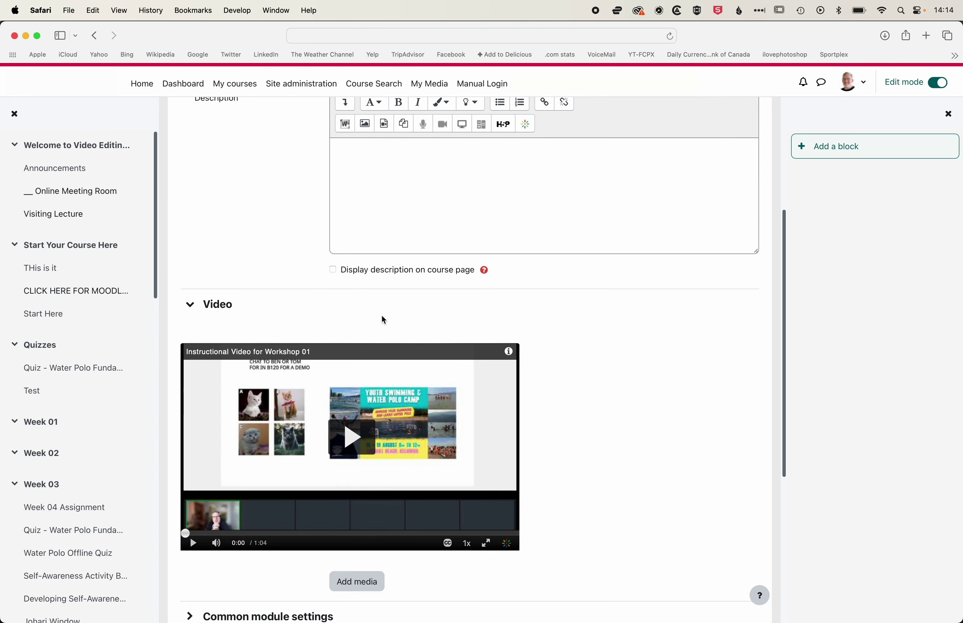
{"action": "scroll", "coordinate": [382, 318], "scroll_direction": "down", "scroll_amount": 2}
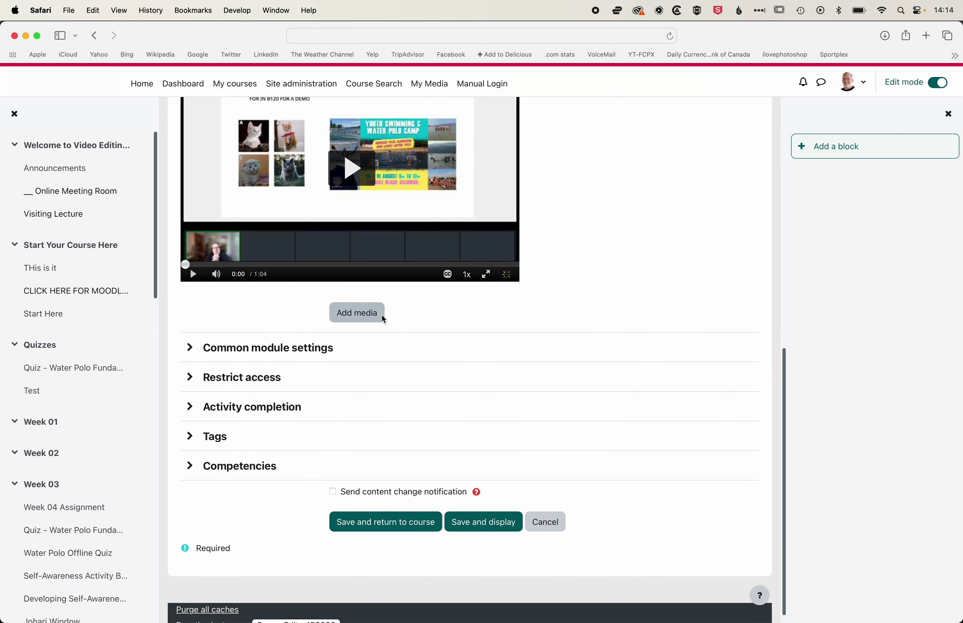
{"action": "left_click", "coordinate": [490, 526]}
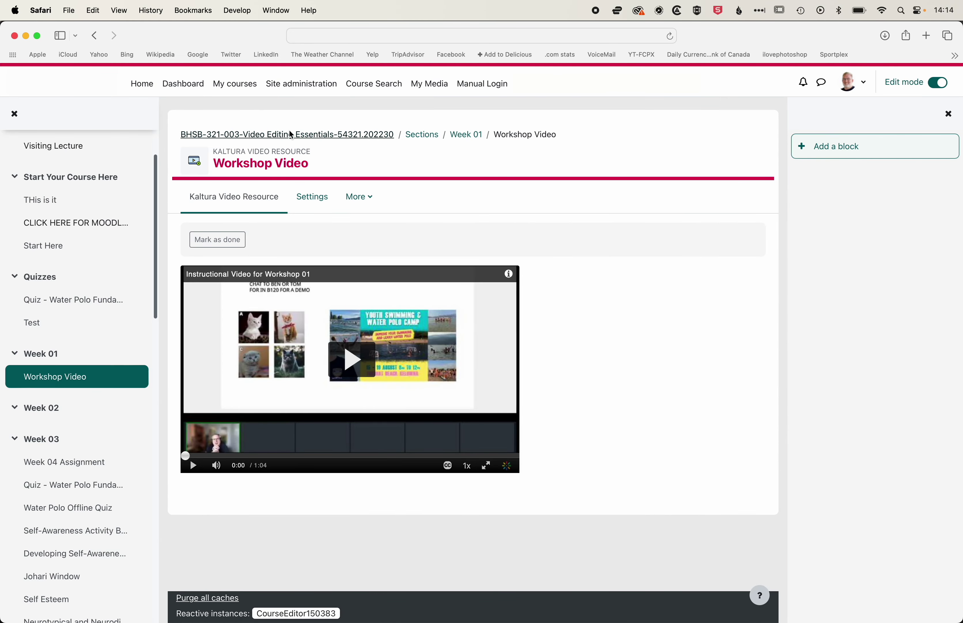
Return to the course with editing off and open the Workshop Video resource
{"action": "left_click", "coordinate": [304, 137]}
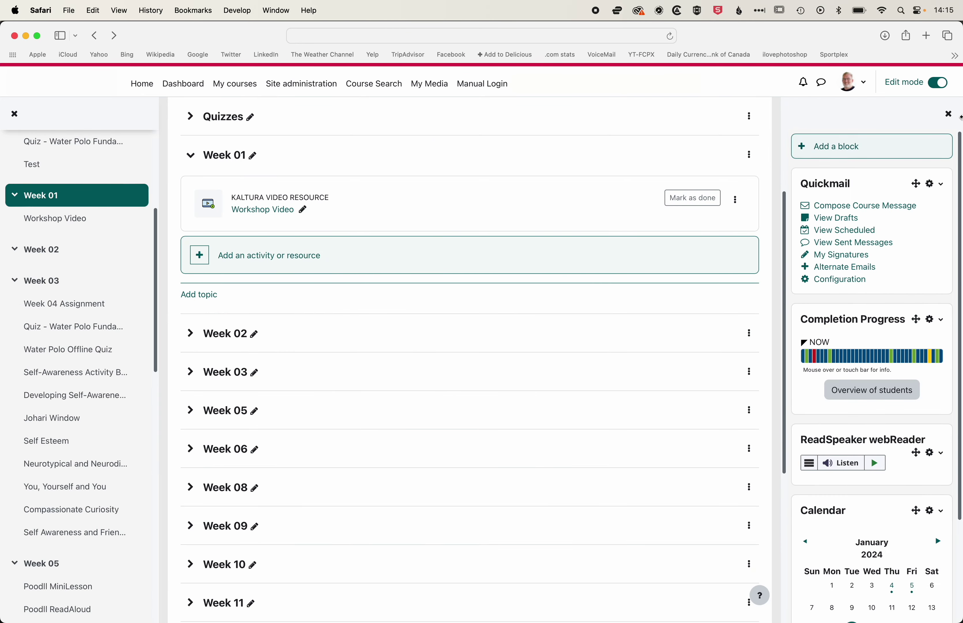
{"action": "left_click", "coordinate": [943, 84]}
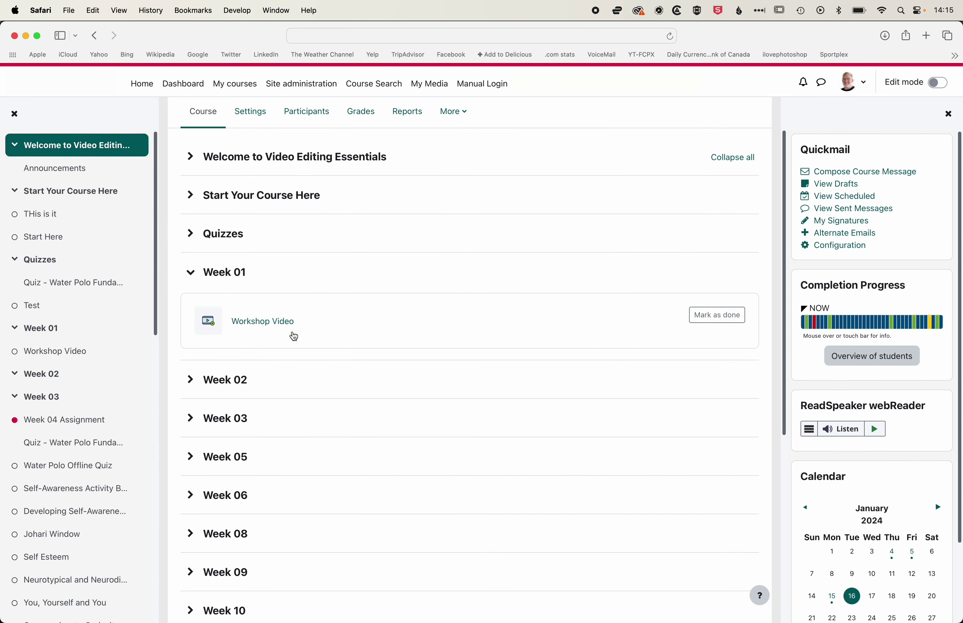
{"action": "left_click", "coordinate": [252, 323]}
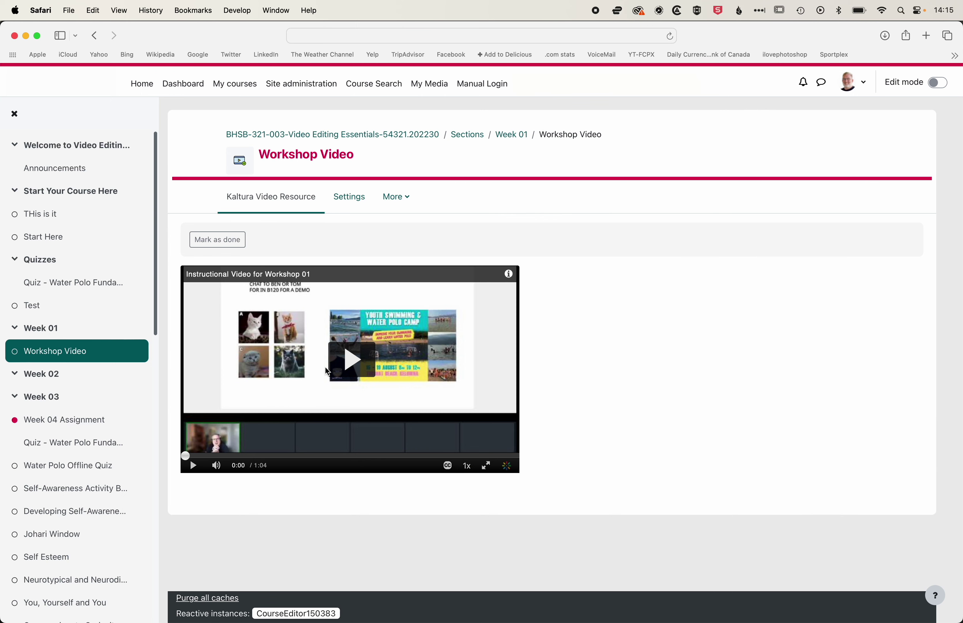
Play, then pause, the embedded workshop video and go back to the course page
{"action": "left_click", "coordinate": [193, 465]}
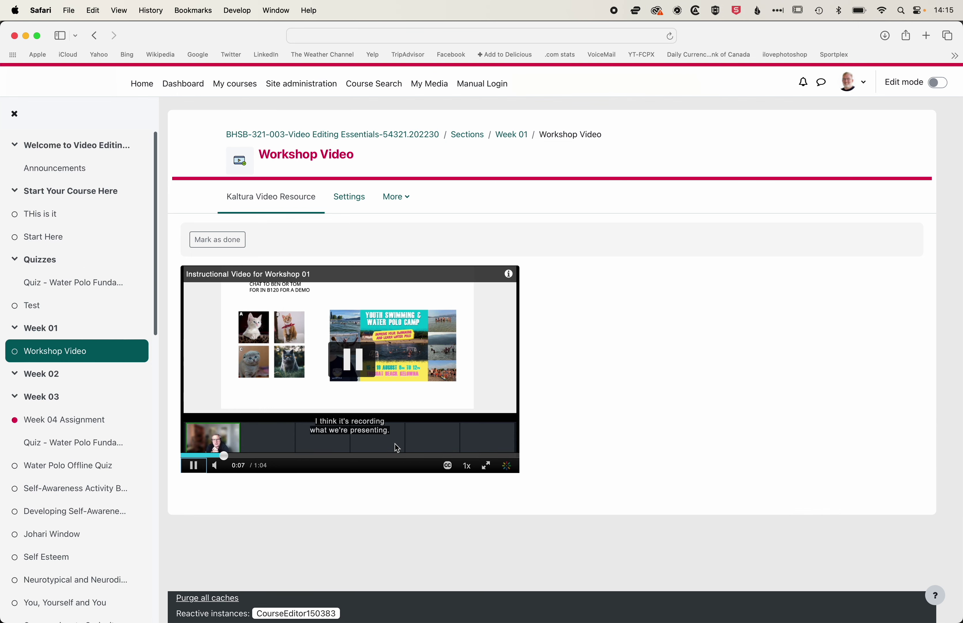
{"action": "left_click", "coordinate": [192, 465]}
{"action": "left_click", "coordinate": [286, 134]}
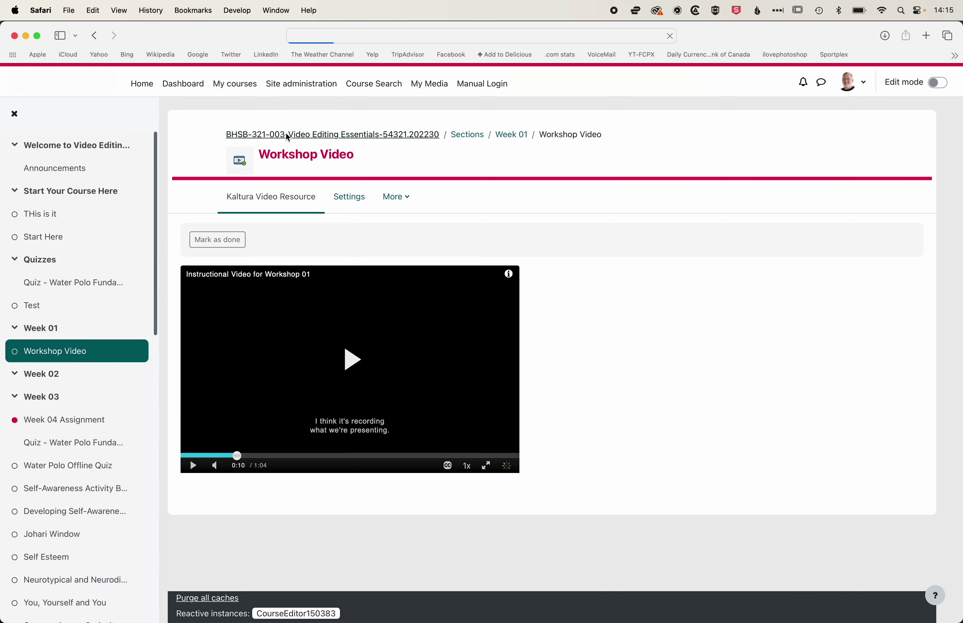
Turn edit mode on and pick Text and media area from Resources for Week 01
{"action": "left_click", "coordinate": [939, 83]}
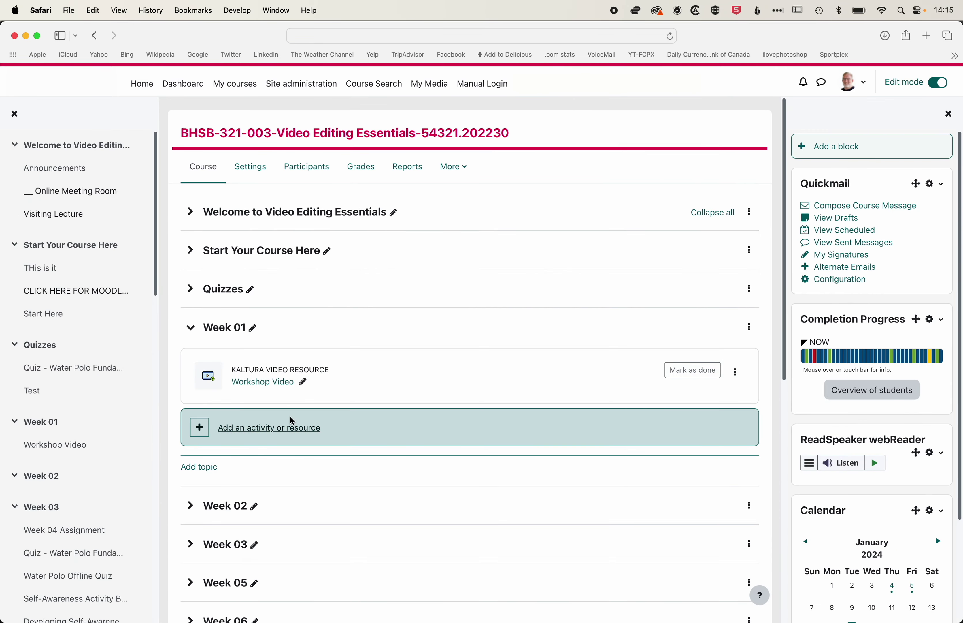
{"action": "left_click", "coordinate": [280, 430]}
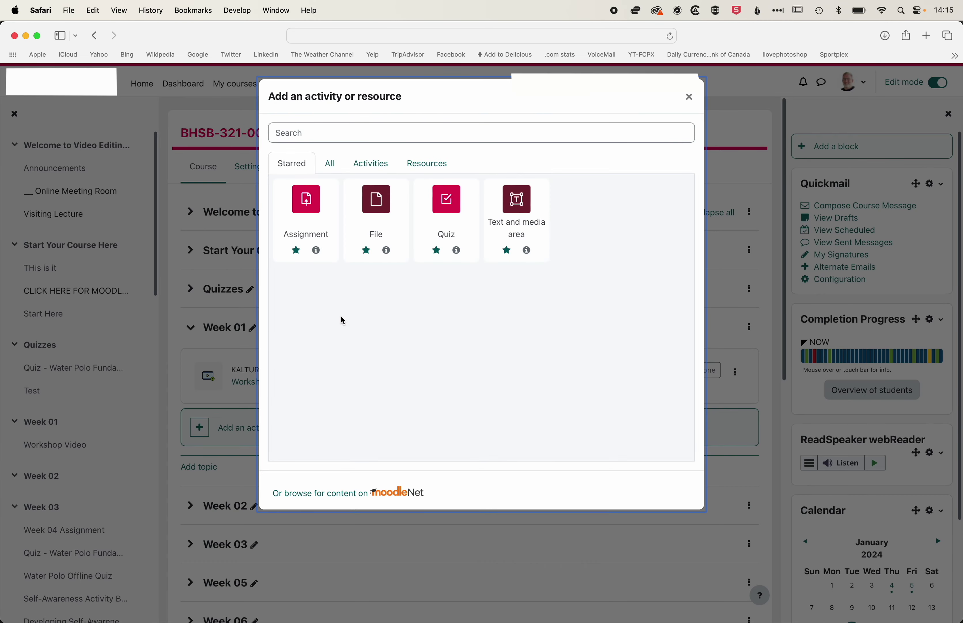
{"action": "left_click", "coordinate": [427, 163]}
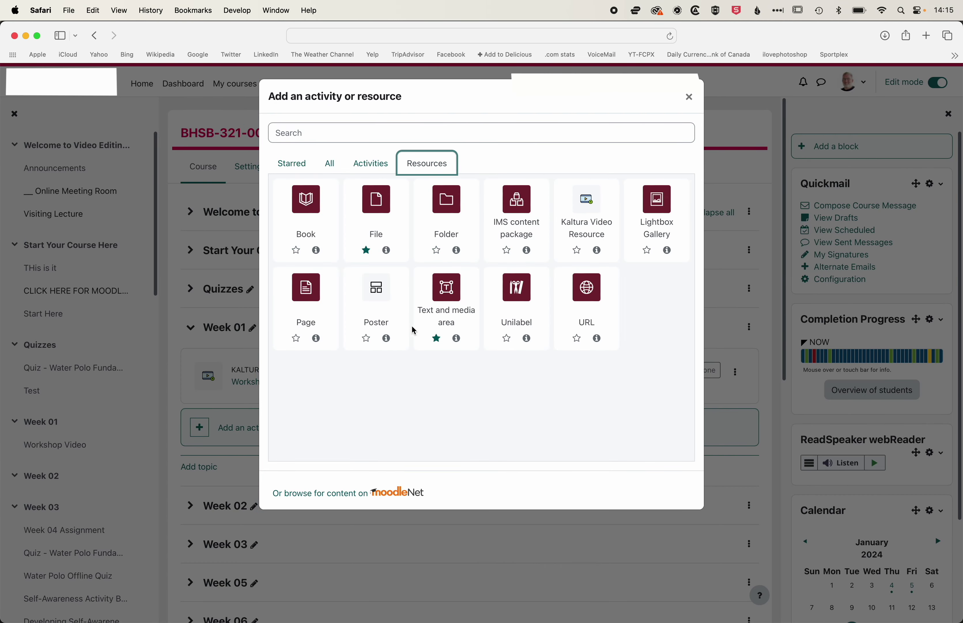
{"action": "left_click", "coordinate": [447, 291]}
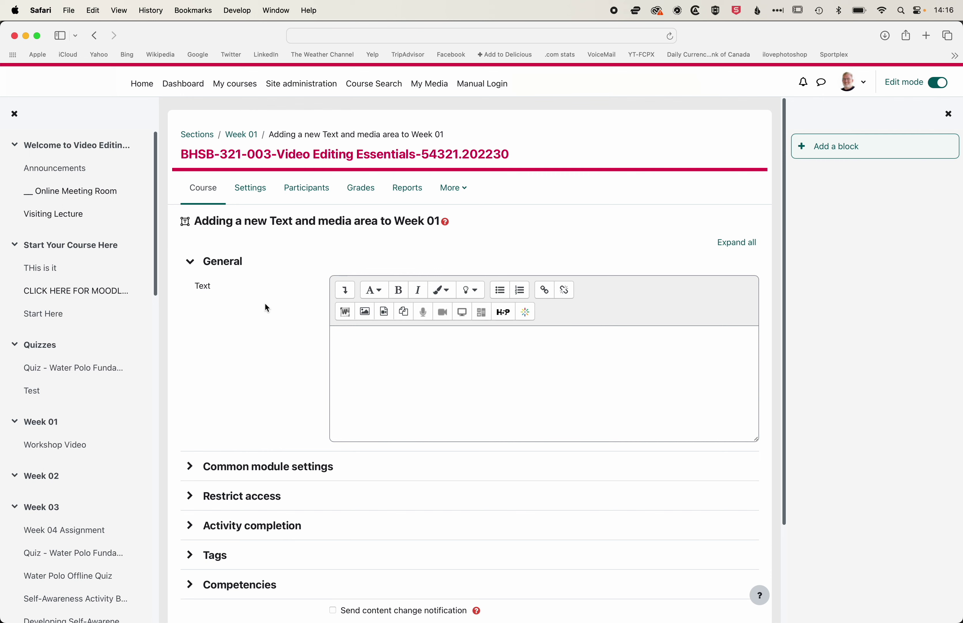
Insert the Kaltura video 'Intro to Uploading Videos with Kaltura' into the Text field
{"action": "left_click", "coordinate": [527, 343]}
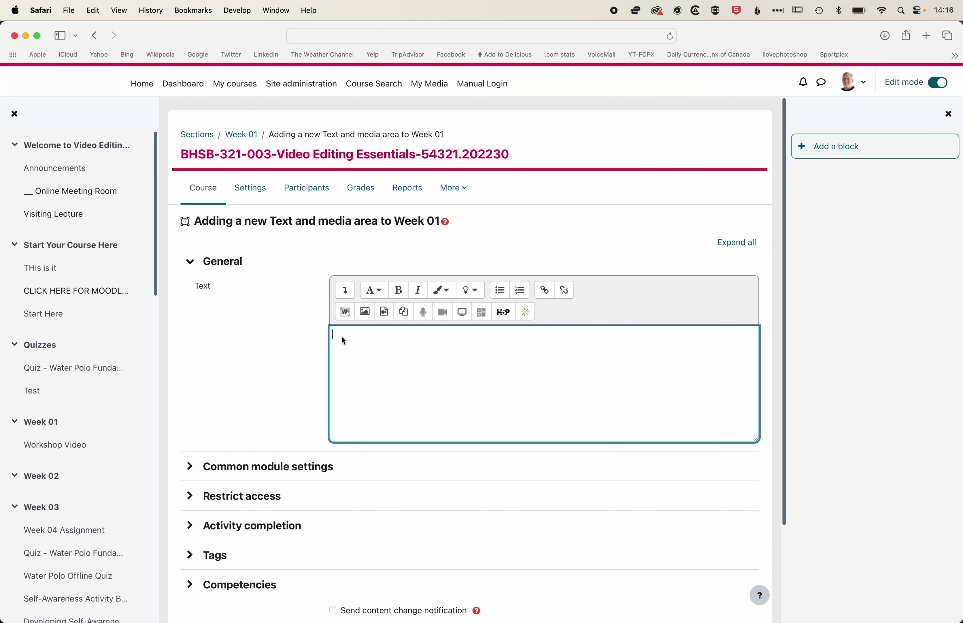
{"action": "left_click", "coordinate": [526, 313]}
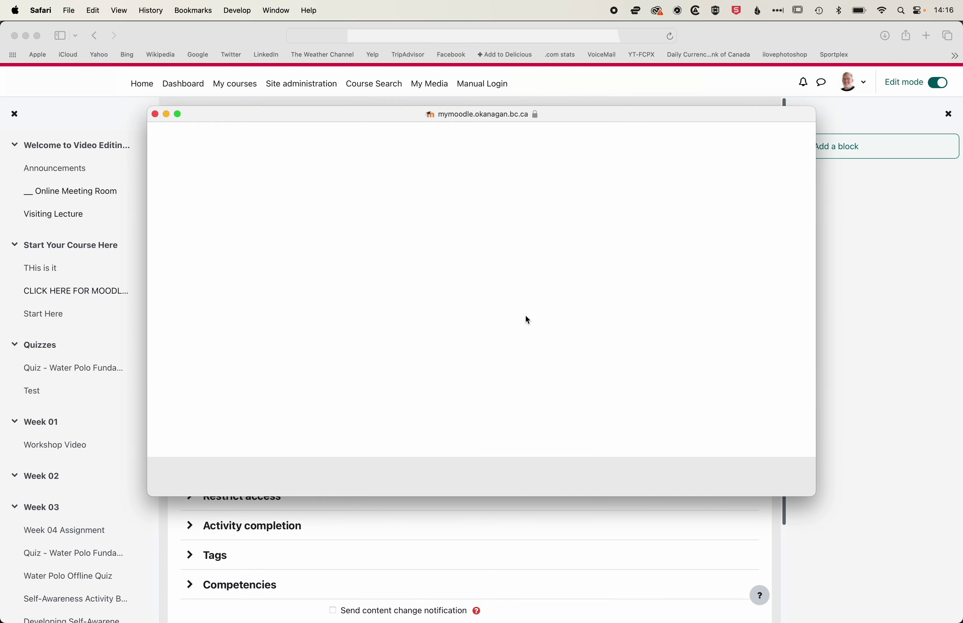
{"action": "scroll", "coordinate": [526, 314], "scroll_direction": "down", "scroll_amount": 5}
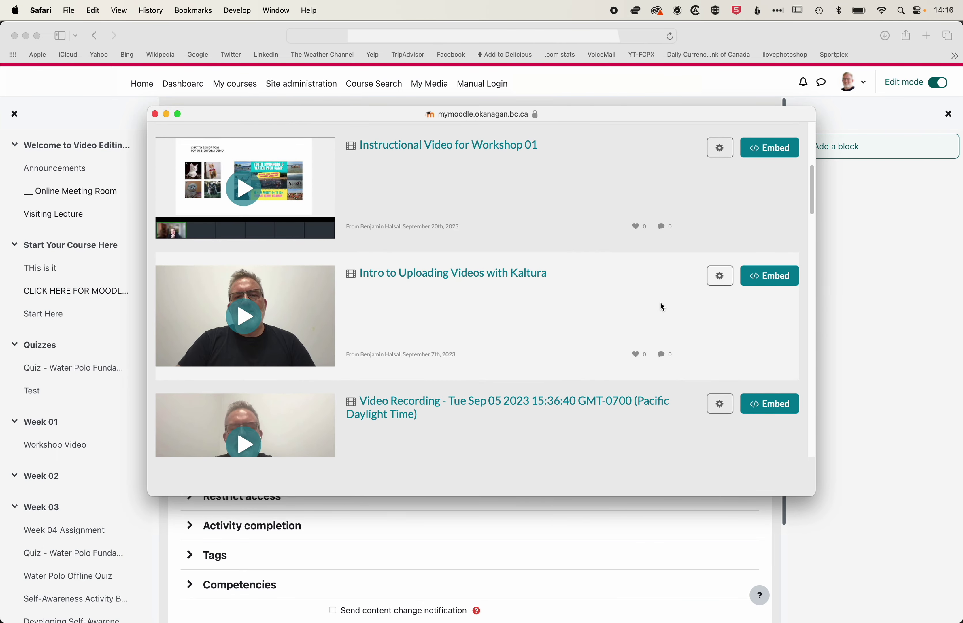
{"action": "left_click", "coordinate": [771, 278]}
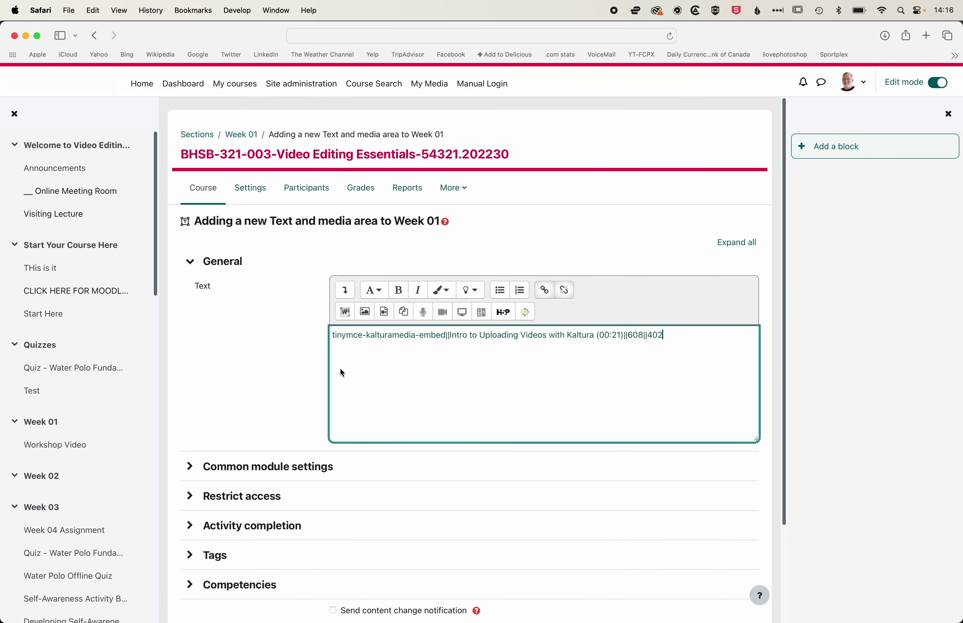
{"action": "scroll", "coordinate": [224, 362], "scroll_direction": "down", "scroll_amount": 3}
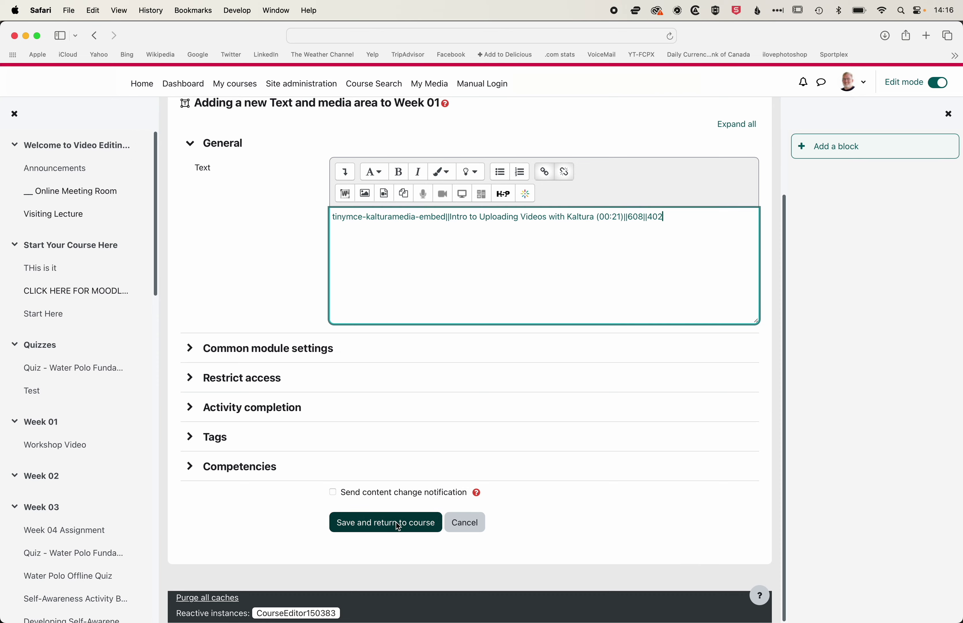
Save and return to the course, preview with editing off, then re-enable editing and open the item's menu
{"action": "left_click", "coordinate": [396, 522]}
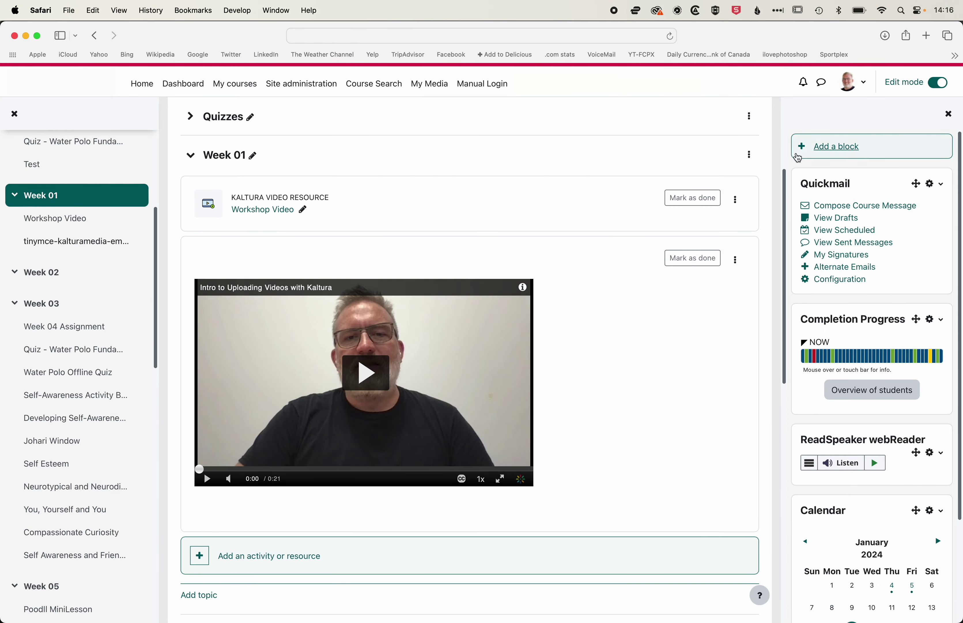
{"action": "left_click", "coordinate": [937, 86]}
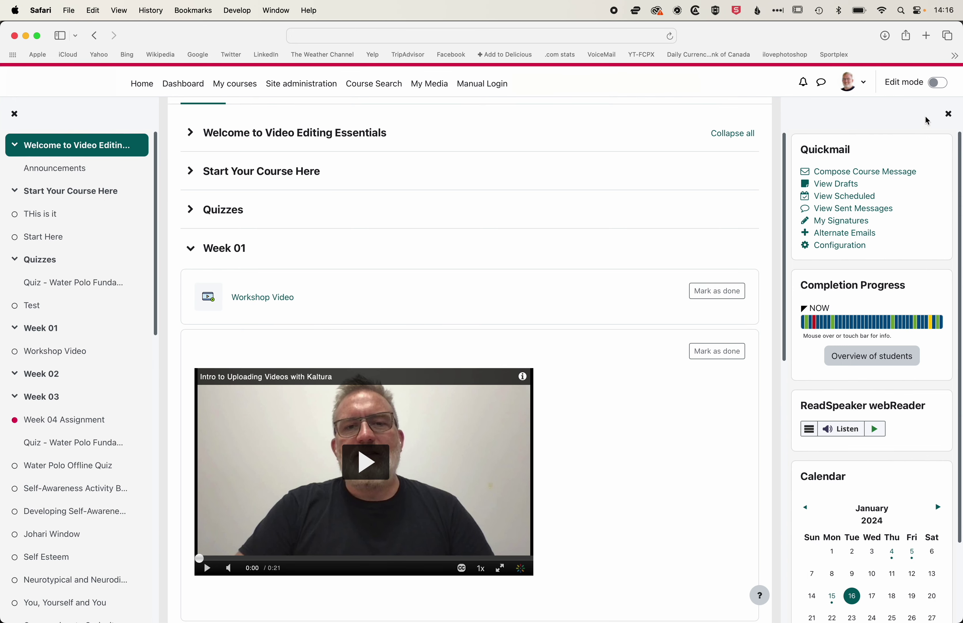
{"action": "left_click", "coordinate": [937, 84]}
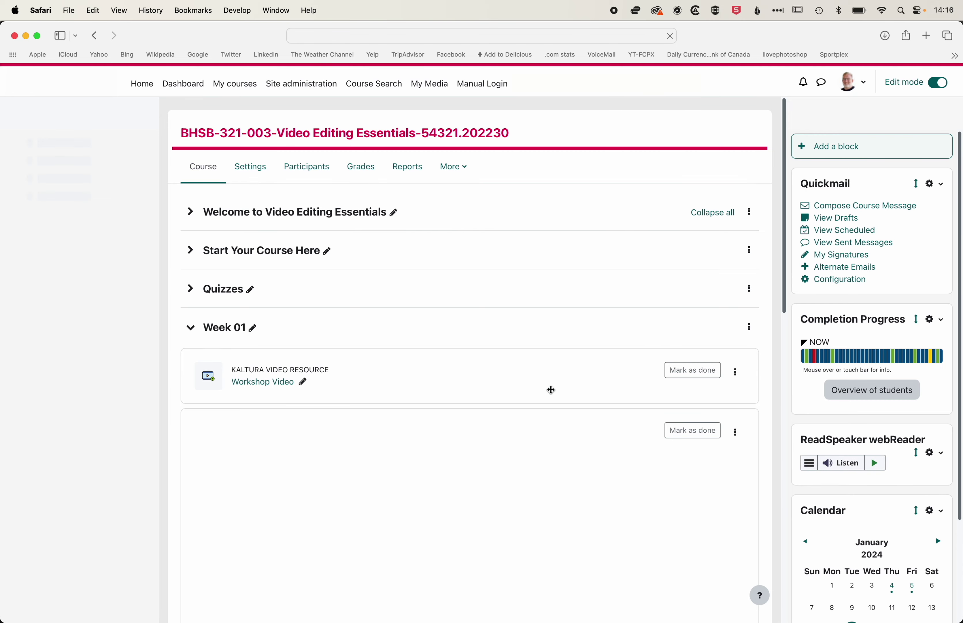
{"action": "left_click", "coordinate": [736, 433]}
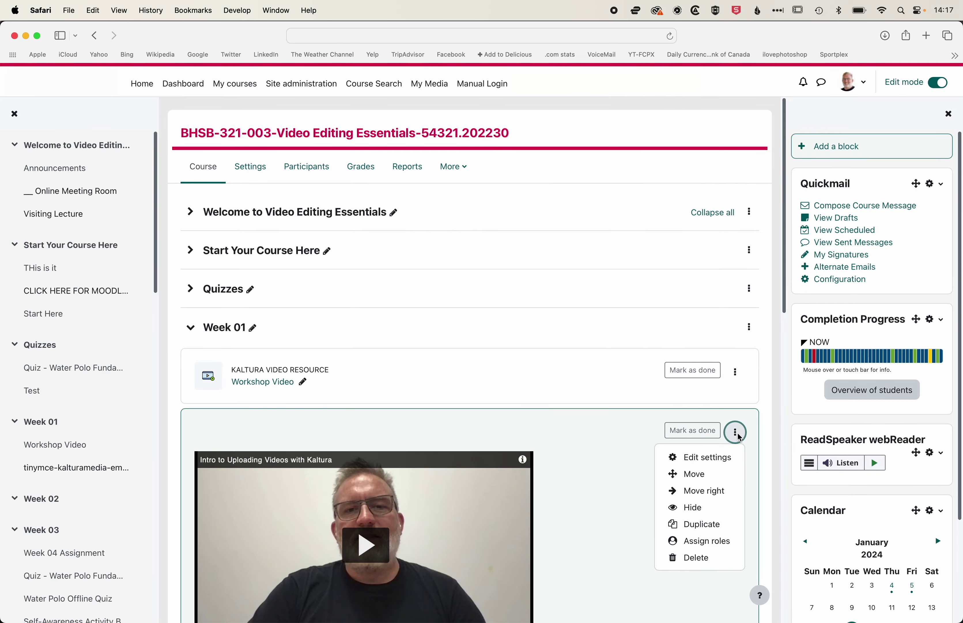
Add 'Title for our video' as a Heading (medium) above the embedded video
{"action": "left_click", "coordinate": [714, 460]}
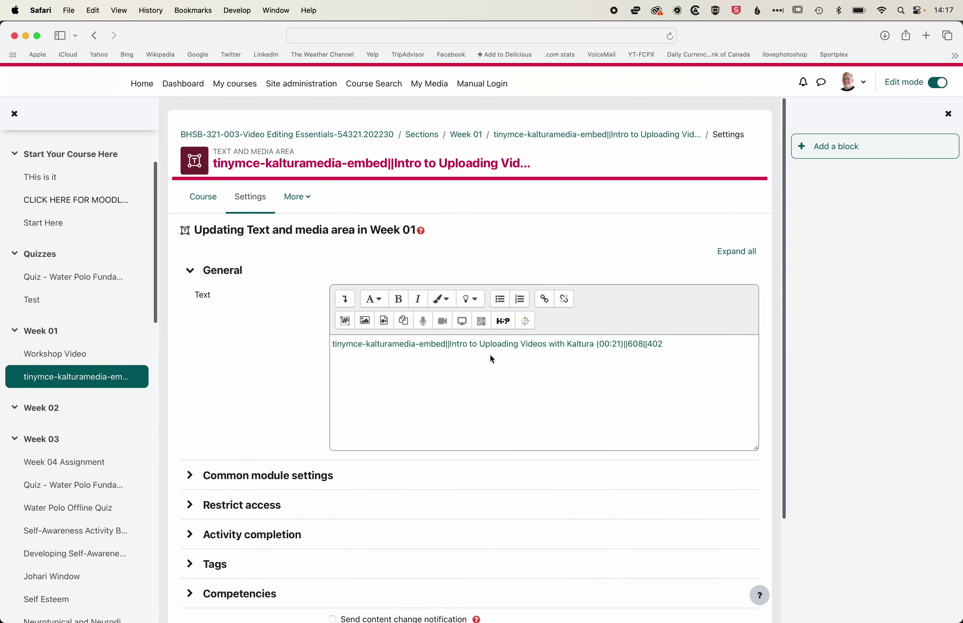
{"action": "left_click", "coordinate": [680, 348]}
{"action": "key", "text": "Return"}
{"action": "key", "text": "Up"}
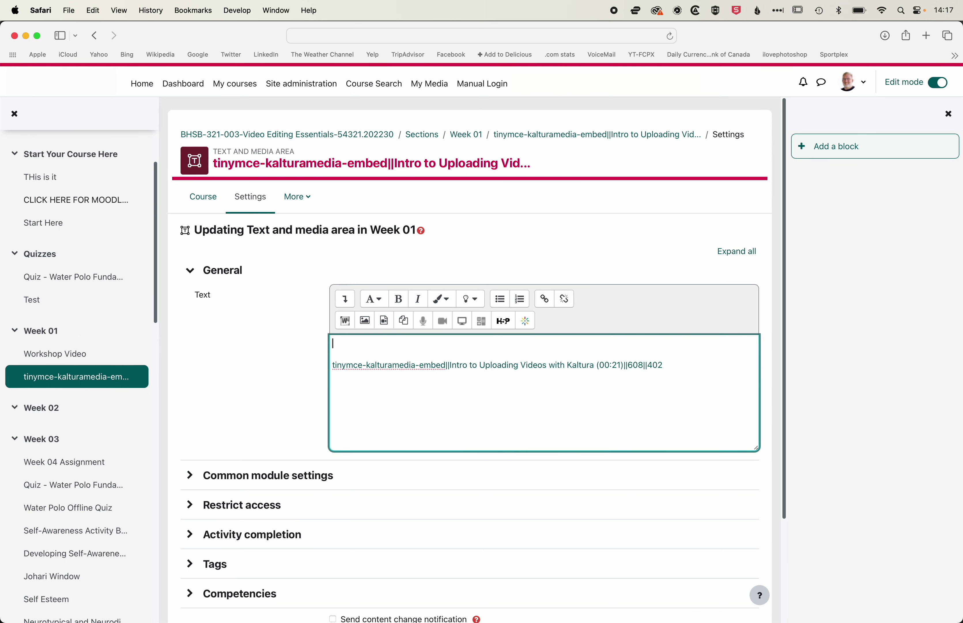
{"action": "type", "text": "Title for our"}
{"action": "type", "text": "video"}
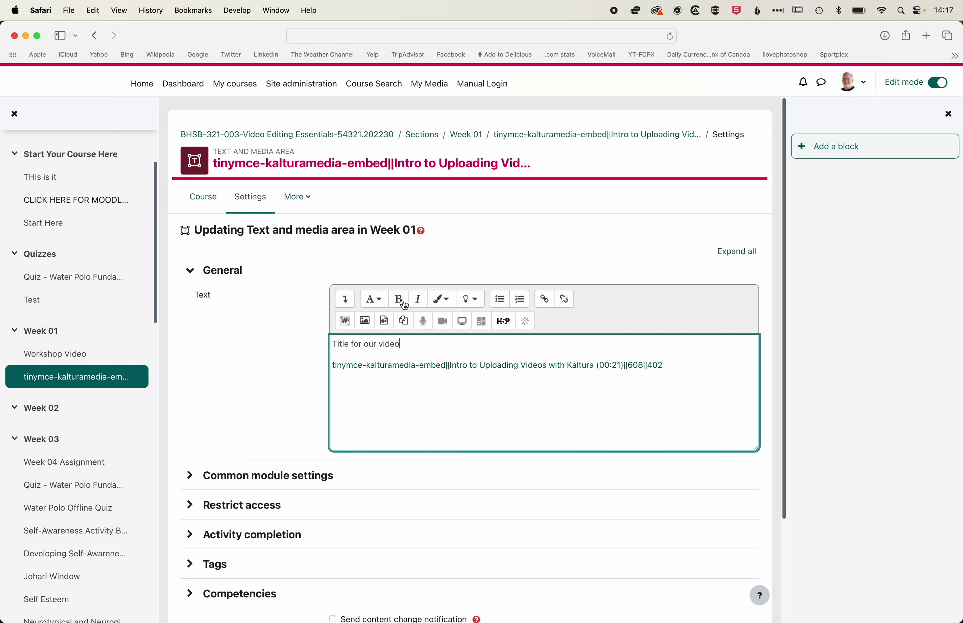
{"action": "left_click", "coordinate": [382, 303]}
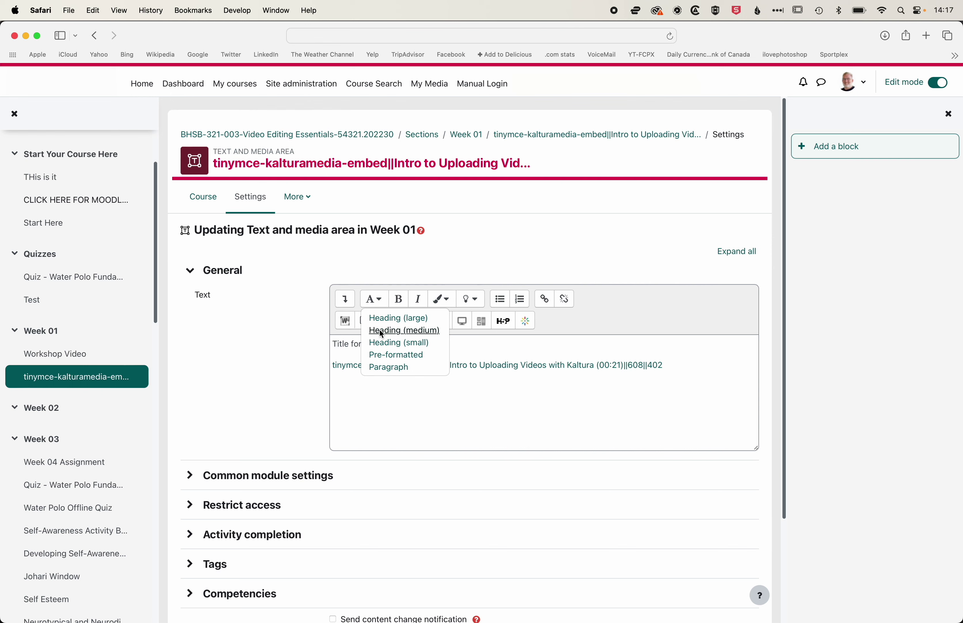
{"action": "left_click", "coordinate": [399, 330]}
Add the line 'Description for our video.' below the embedded video
{"action": "left_click", "coordinate": [677, 369]}
{"action": "key", "text": "Return"}
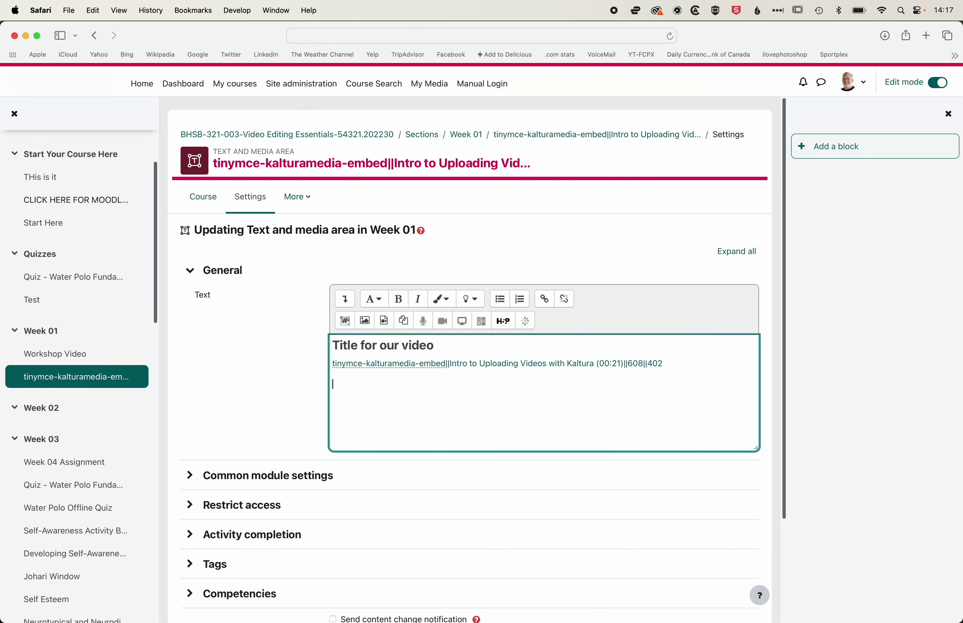
{"action": "type", "text": "Desiription for our video."}
{"action": "scroll", "coordinate": [251, 433], "scroll_direction": "down", "scroll_amount": 3}
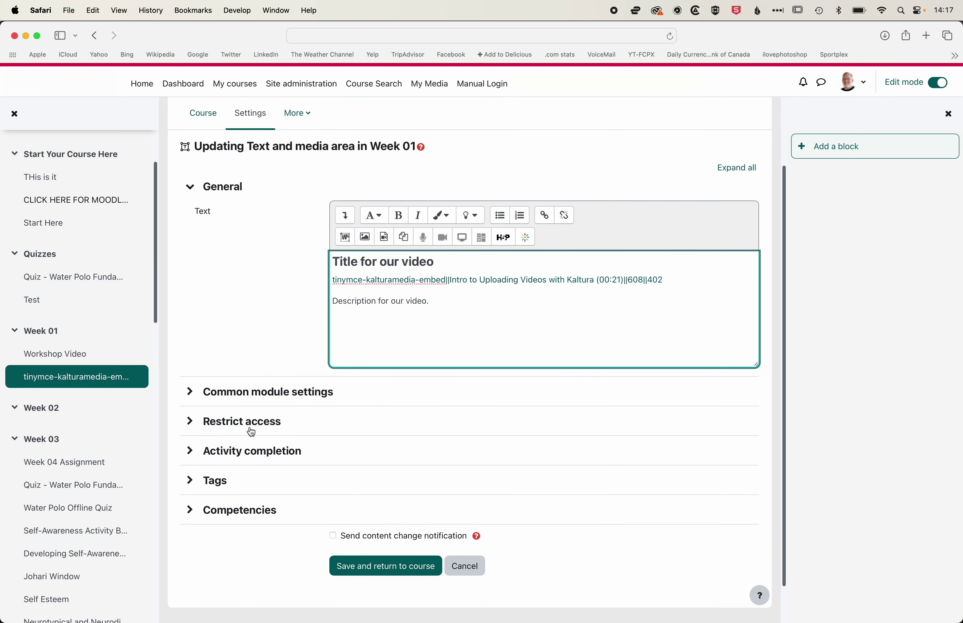
Save the Text and media area, preview Week 01 with editing off, then re-enable edit mode
{"action": "left_click", "coordinate": [394, 567]}
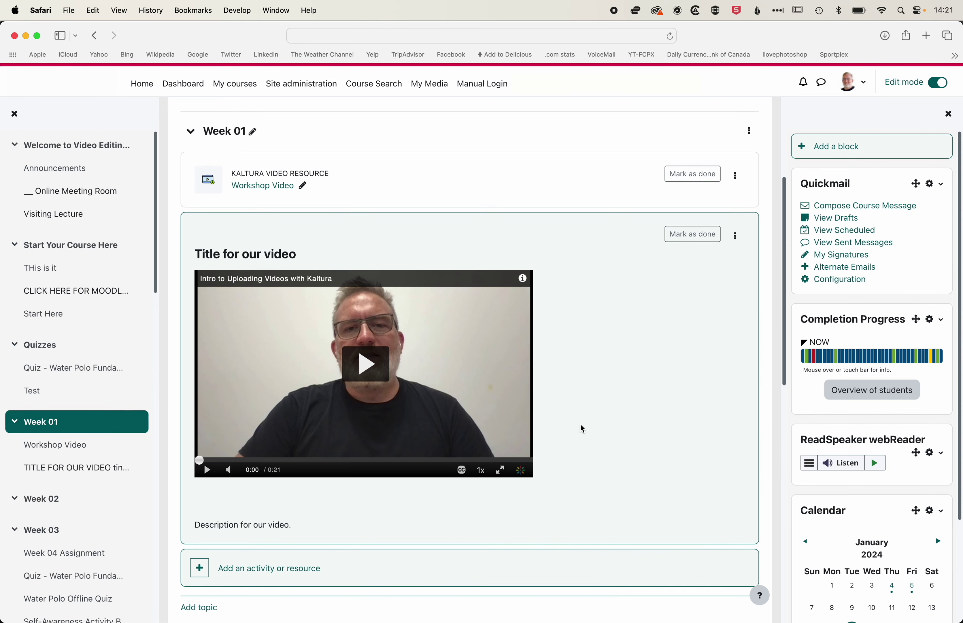
{"action": "left_click", "coordinate": [939, 83]}
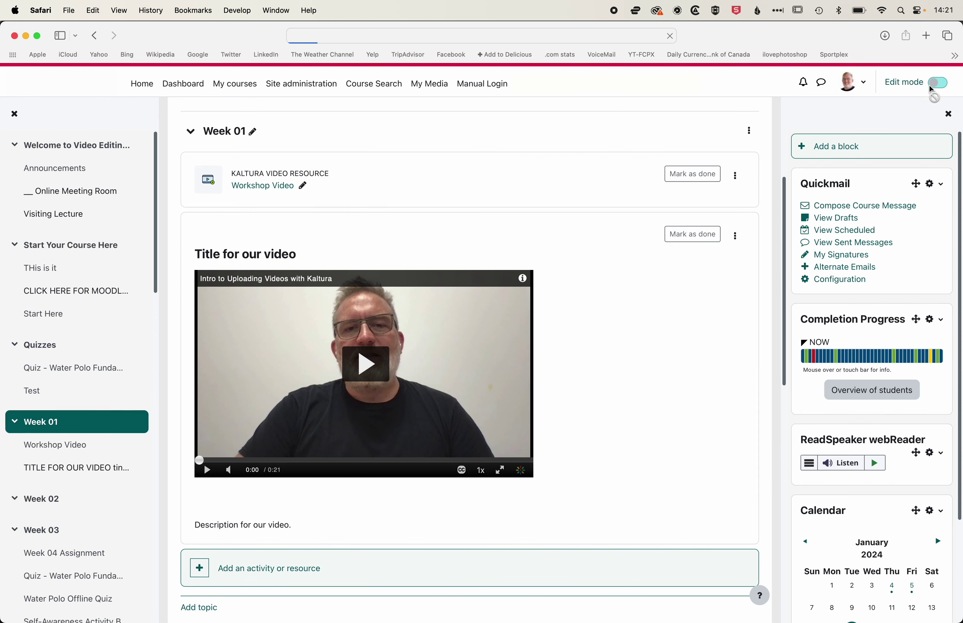
{"action": "scroll", "coordinate": [516, 433], "scroll_direction": "down", "scroll_amount": 5}
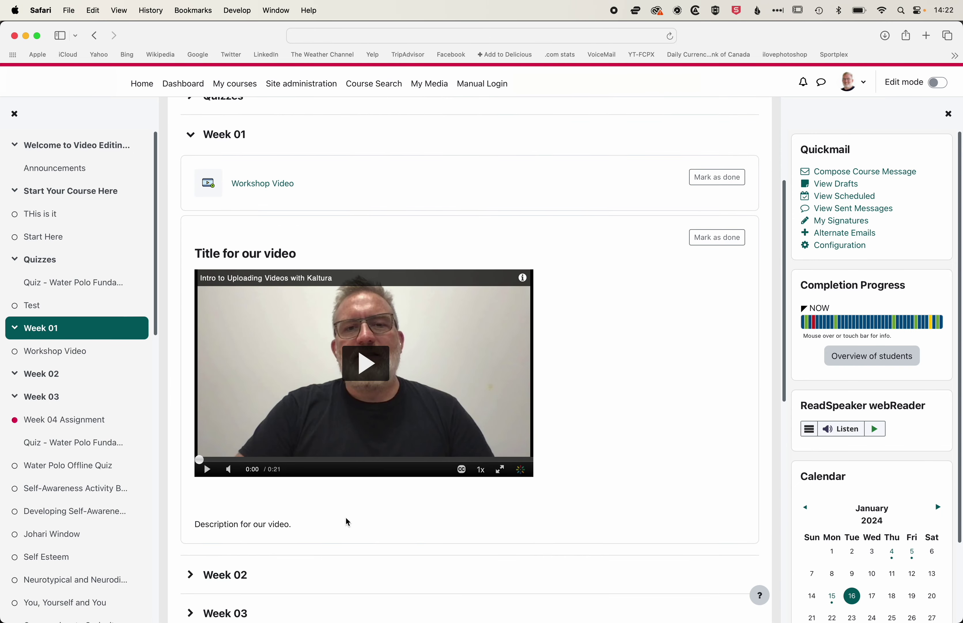
{"action": "left_click", "coordinate": [940, 83]}
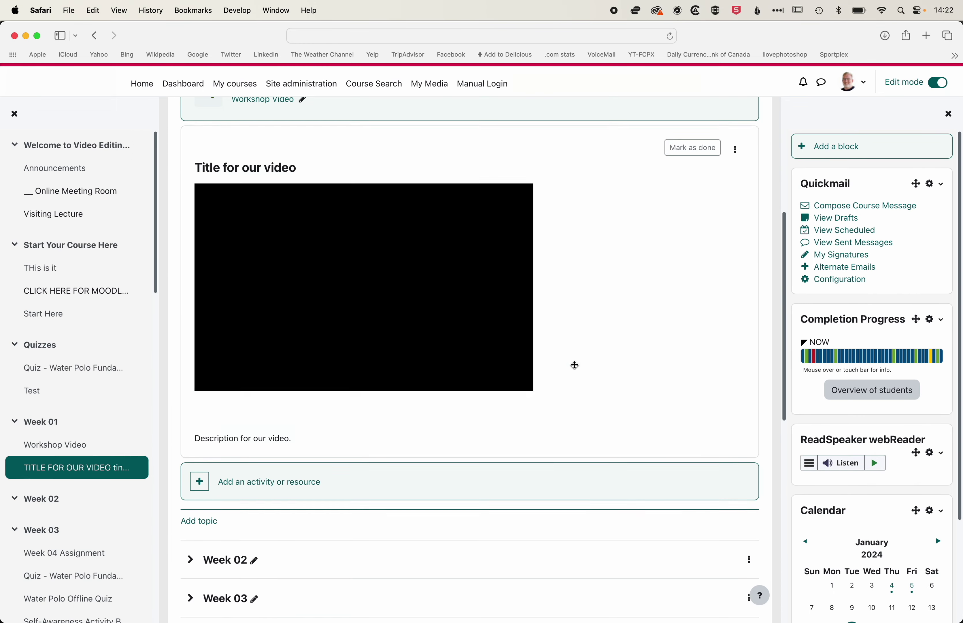
Start a new Assignment in Week 01, look through its form, then leave it unsaved for the course page
{"action": "left_click", "coordinate": [316, 423]}
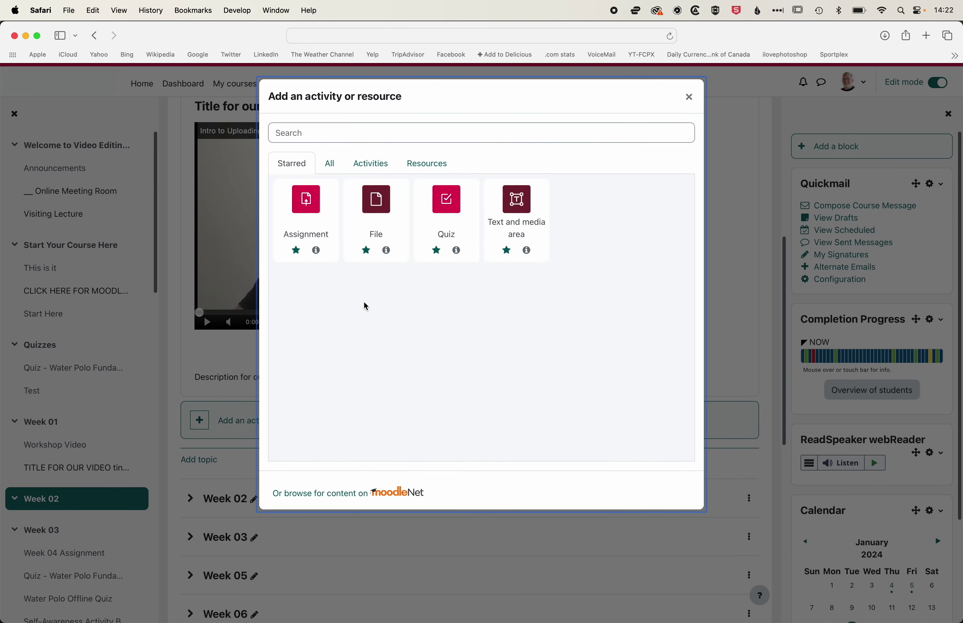
{"action": "left_click", "coordinate": [307, 206]}
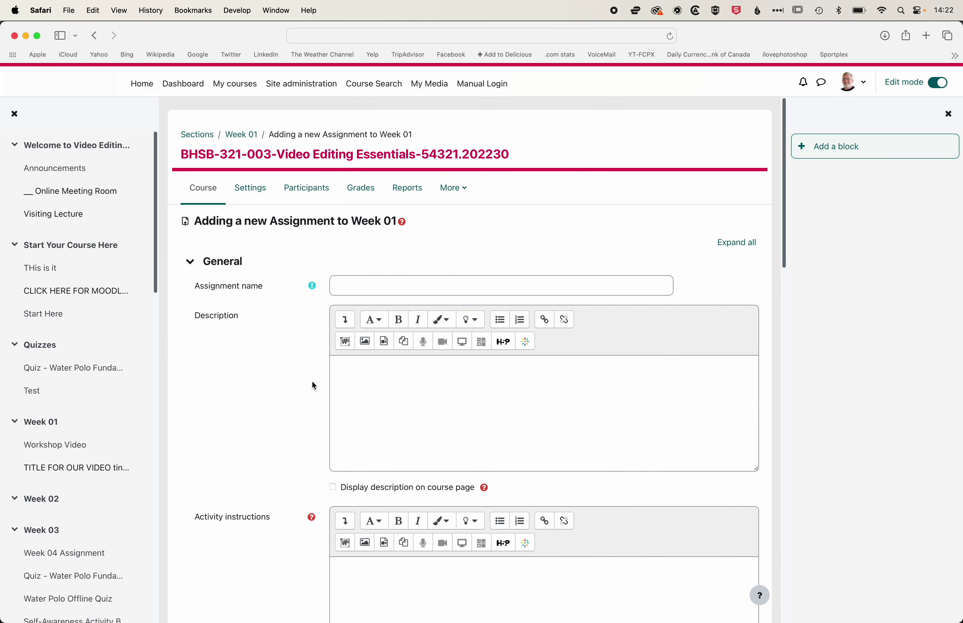
{"action": "scroll", "coordinate": [221, 283], "scroll_direction": "down", "scroll_amount": 3}
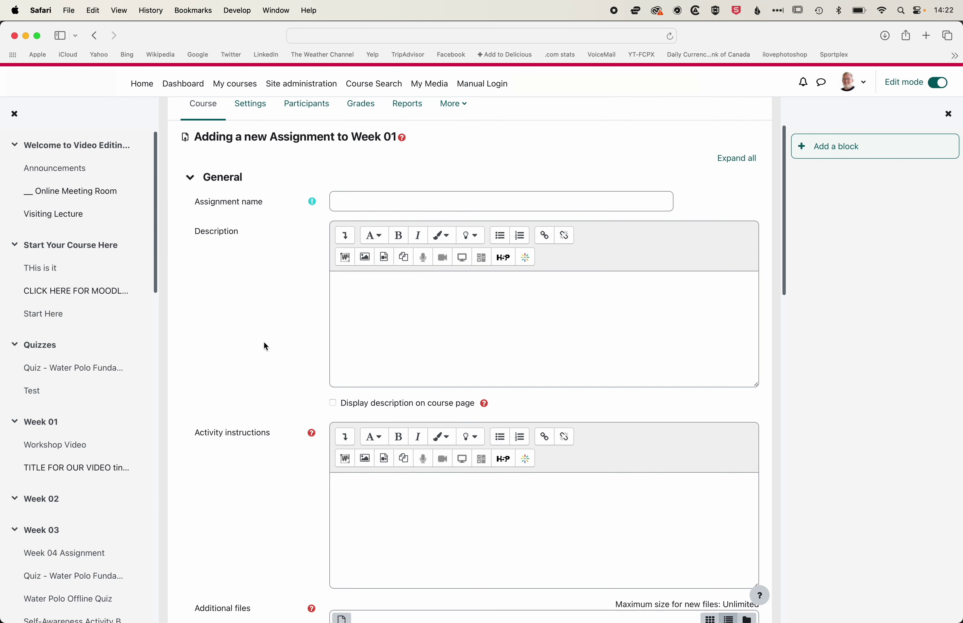
{"action": "scroll", "coordinate": [264, 340], "scroll_direction": "down", "scroll_amount": 2}
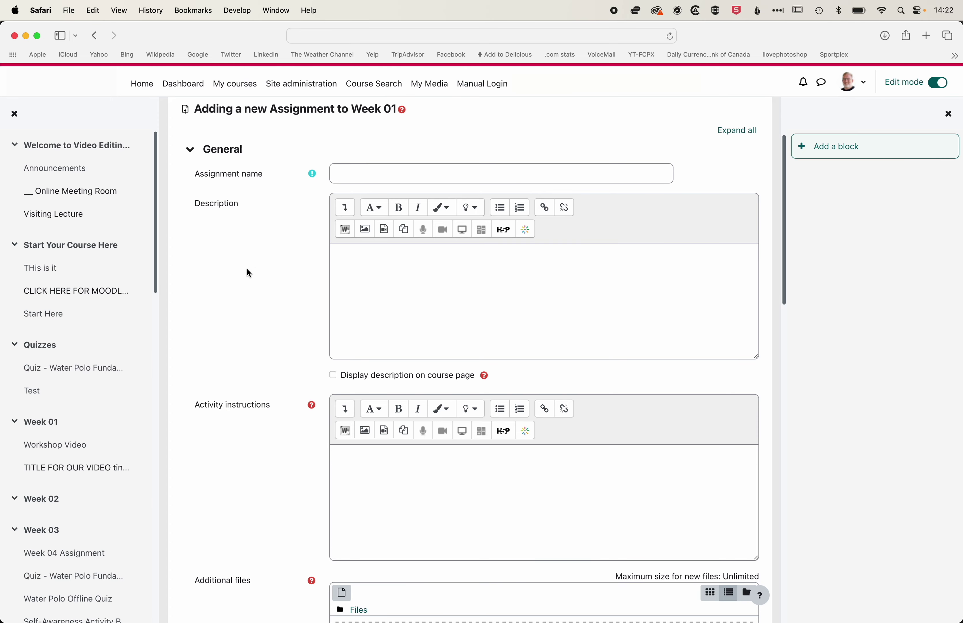
{"action": "left_click", "coordinate": [54, 146]}
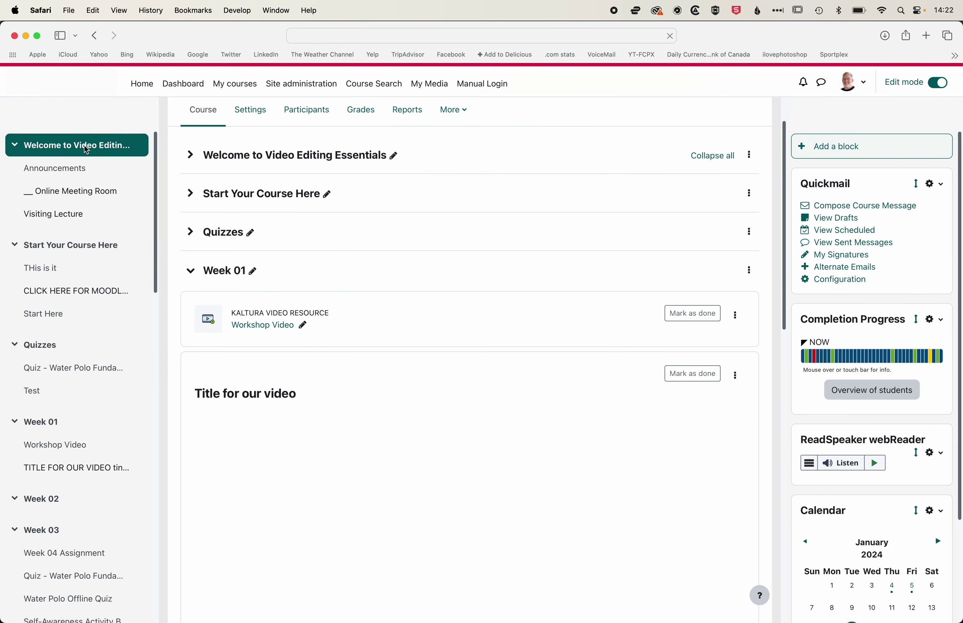
{"action": "scroll", "coordinate": [374, 272], "scroll_direction": "down", "scroll_amount": 2}
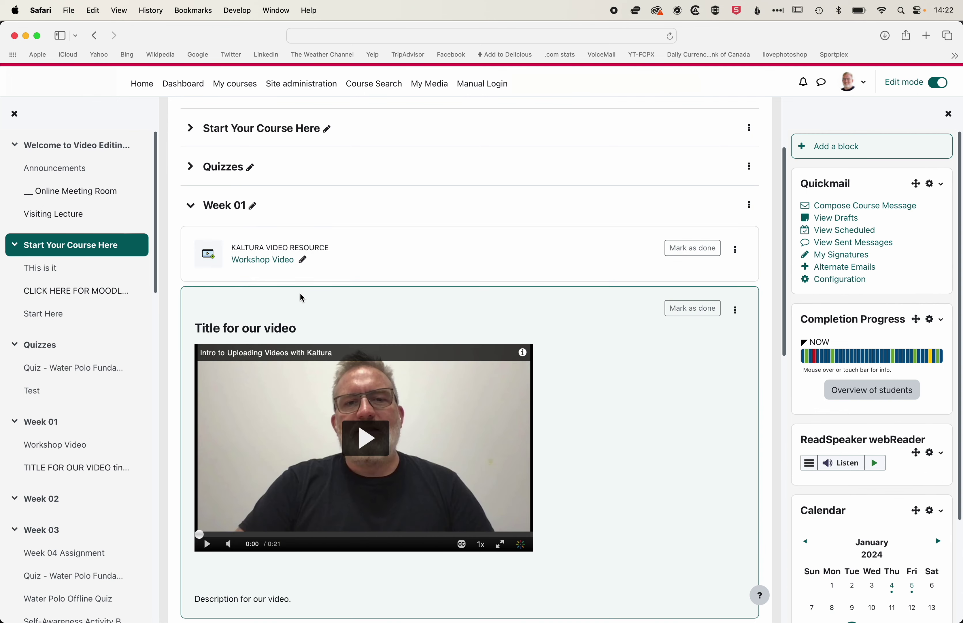